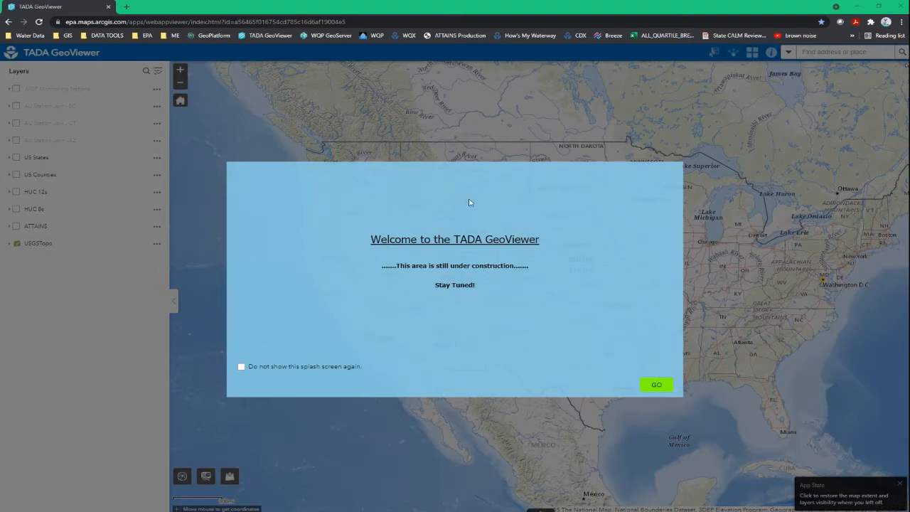
Dismiss the welcome screen and find Arizona, USA on the map with the place search.
{"action": "left_click", "coordinate": [657, 387]}
{"action": "left_click_drag", "start_coordinate": [658, 358], "coordinate": [572, 341]}
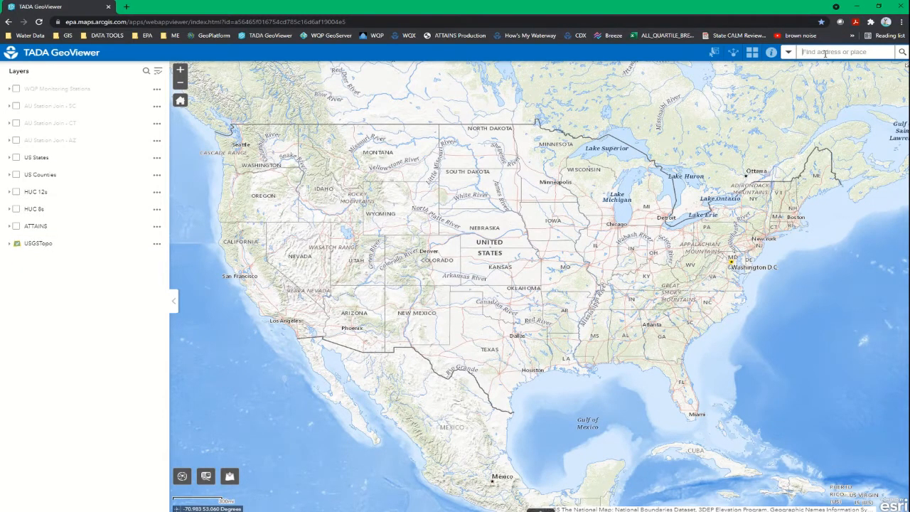
{"action": "type", "text": "arizona"}
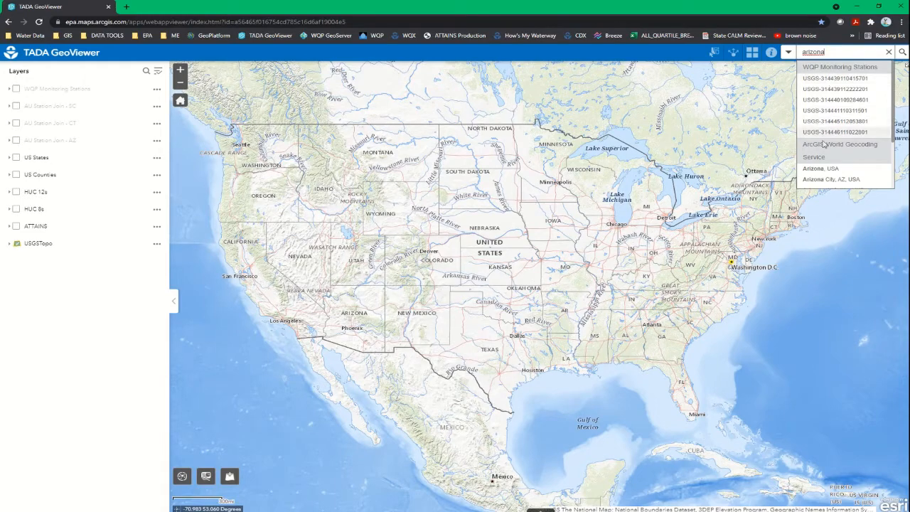
{"action": "left_click", "coordinate": [832, 170]}
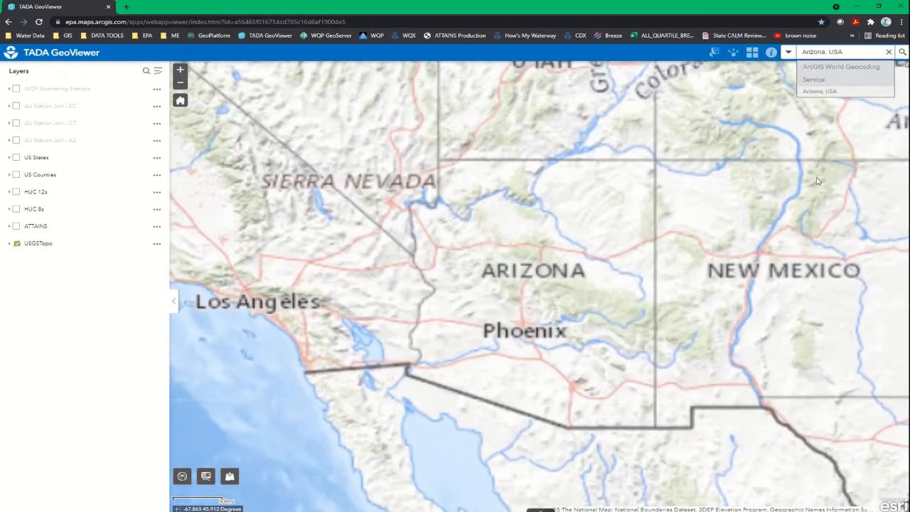
{"action": "left_click", "coordinate": [672, 278]}
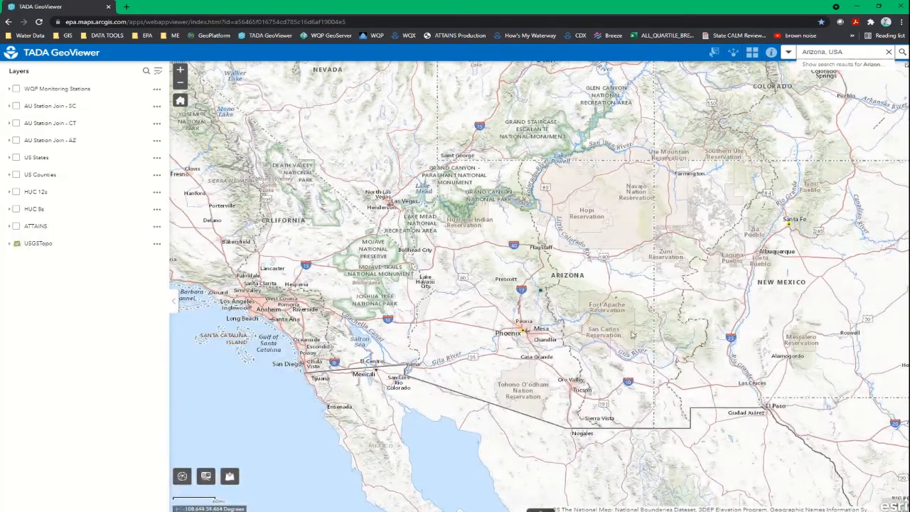
{"action": "left_click_drag", "start_coordinate": [594, 341], "coordinate": [497, 323]}
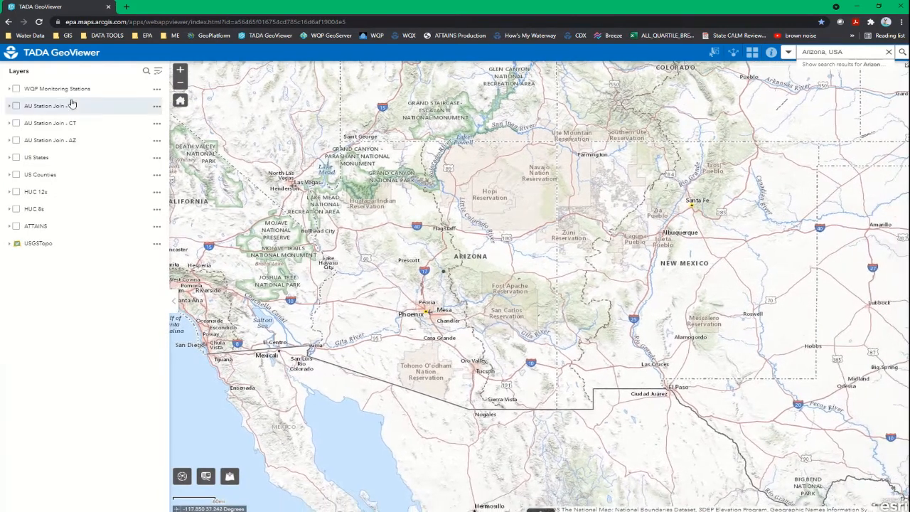
Show the WQP Monitoring Stations layer on the map and expand its legend.
{"action": "left_click", "coordinate": [14, 89]}
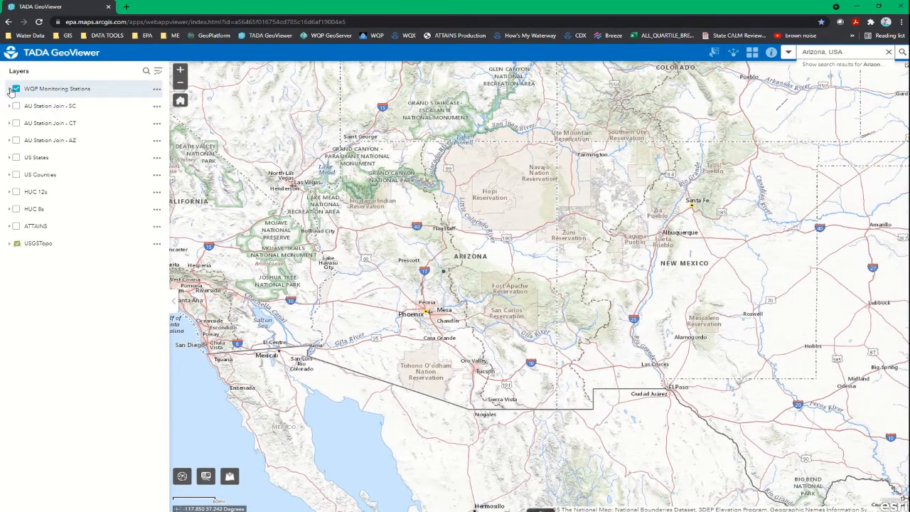
{"action": "left_click", "coordinate": [8, 89]}
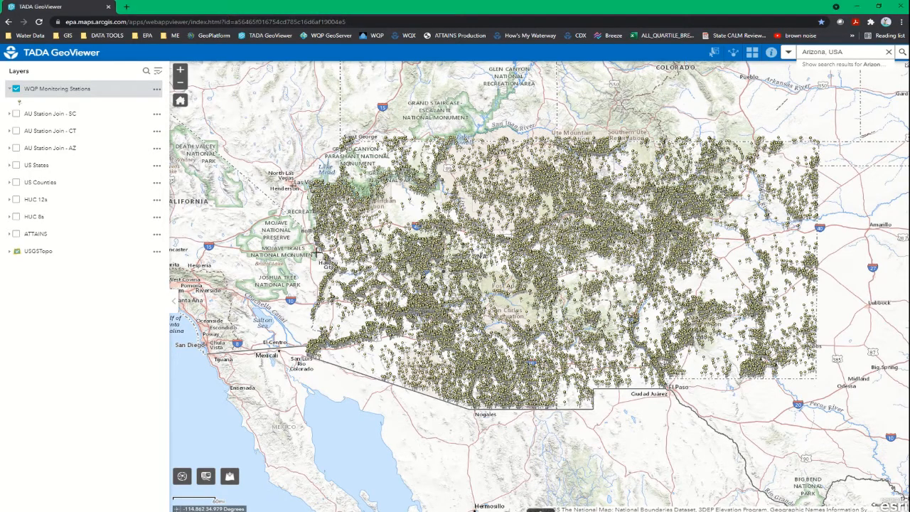
Examine the result counts, organization and location details of a monitoring station on Lake Havasu, and close its details.
{"action": "left_click_drag", "start_coordinate": [306, 244], "coordinate": [362, 294]}
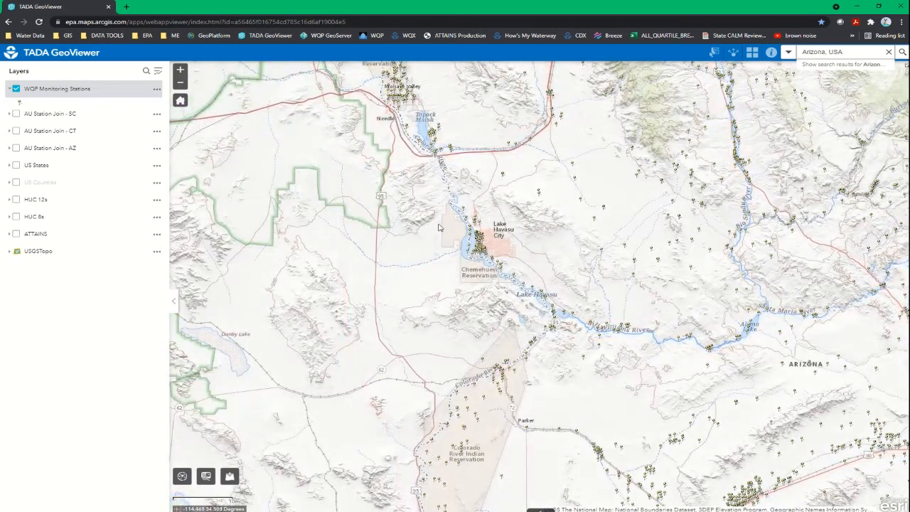
{"action": "left_click_drag", "start_coordinate": [426, 192], "coordinate": [557, 315]}
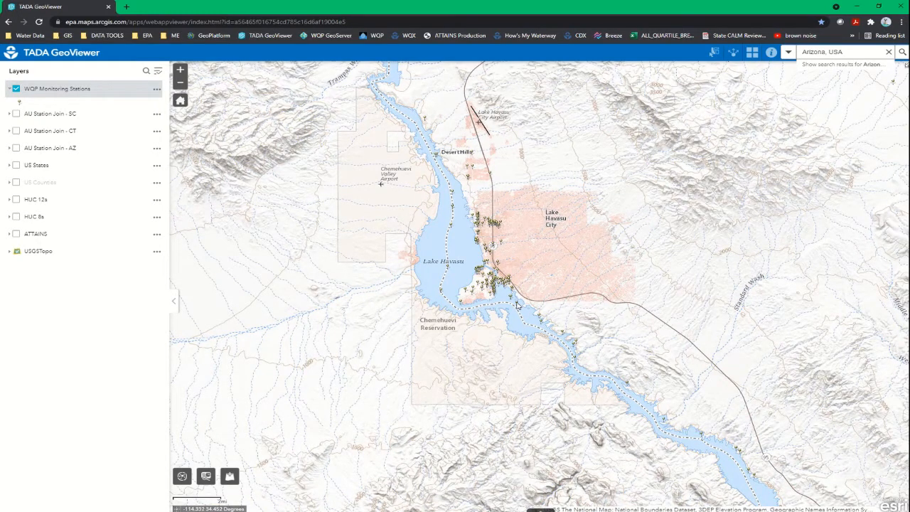
{"action": "left_click", "coordinate": [517, 304]}
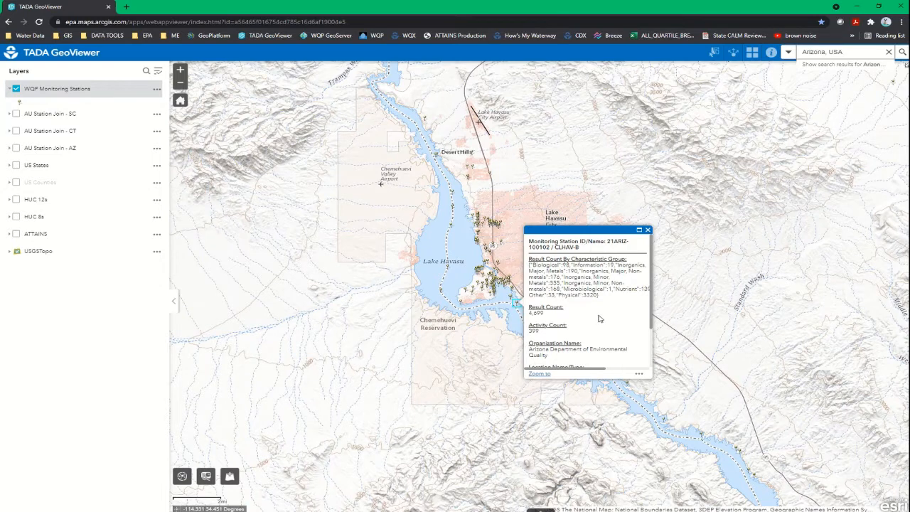
{"action": "scroll", "coordinate": [599, 318], "scroll_direction": "down", "scroll_amount": 1}
{"action": "scroll", "coordinate": [599, 319], "scroll_direction": "down", "scroll_amount": 3}
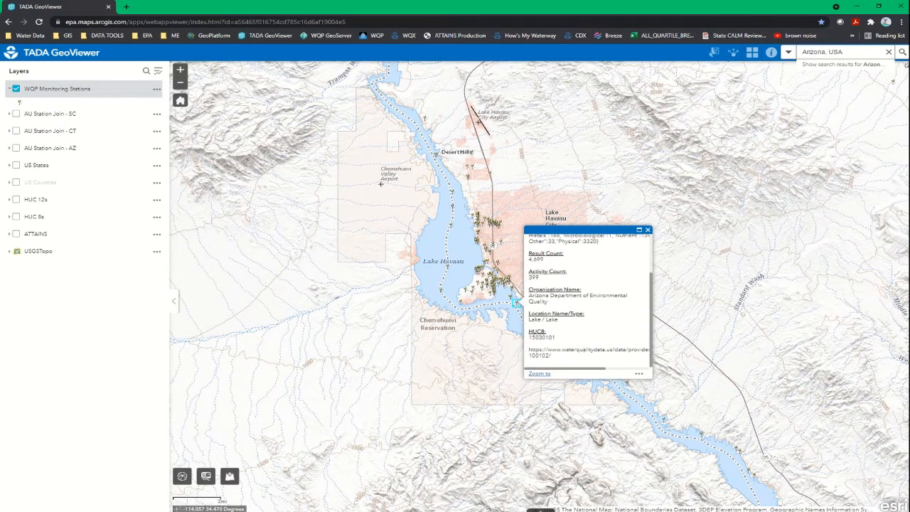
{"action": "left_click", "coordinate": [648, 232]}
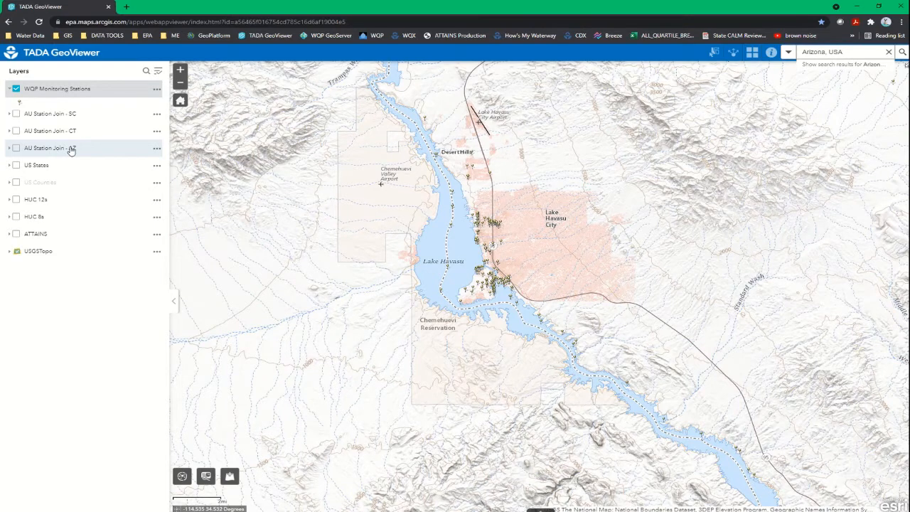
Show the AU Station Join - AZ layer and browse the first joined station records for a Lake Havasu catchment.
{"action": "left_click", "coordinate": [15, 148]}
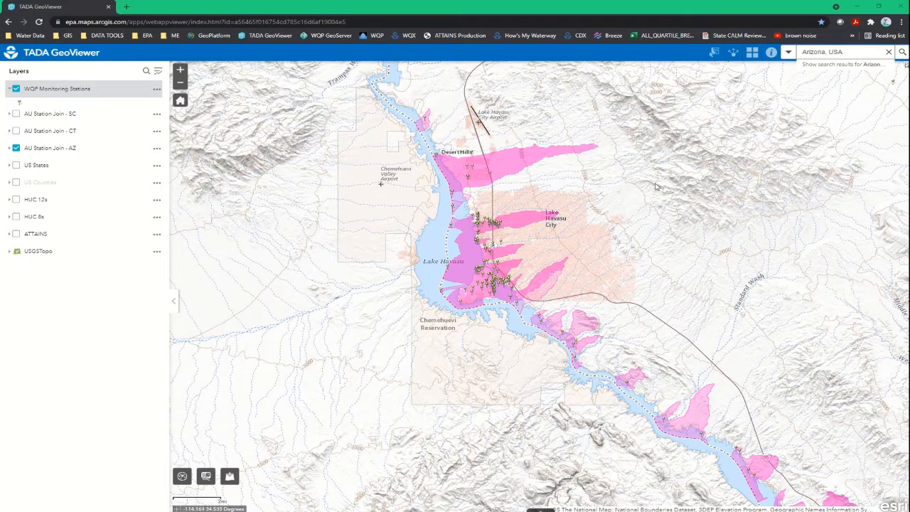
{"action": "left_click", "coordinate": [473, 263]}
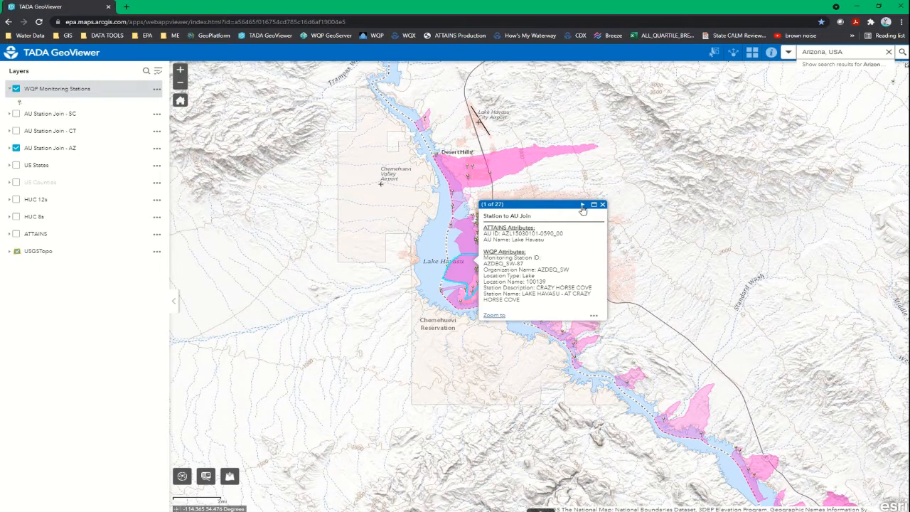
{"action": "left_click", "coordinate": [582, 206]}
{"action": "left_click", "coordinate": [582, 207]}
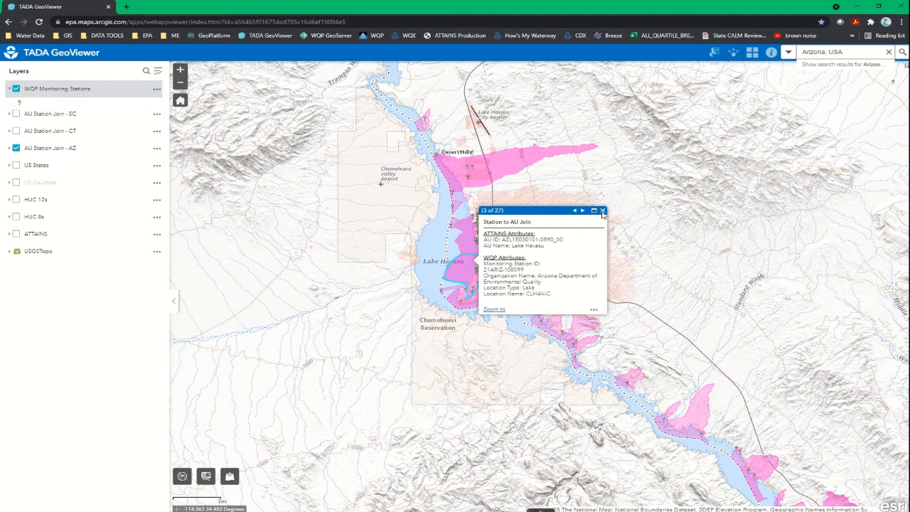
{"action": "left_click", "coordinate": [602, 211]}
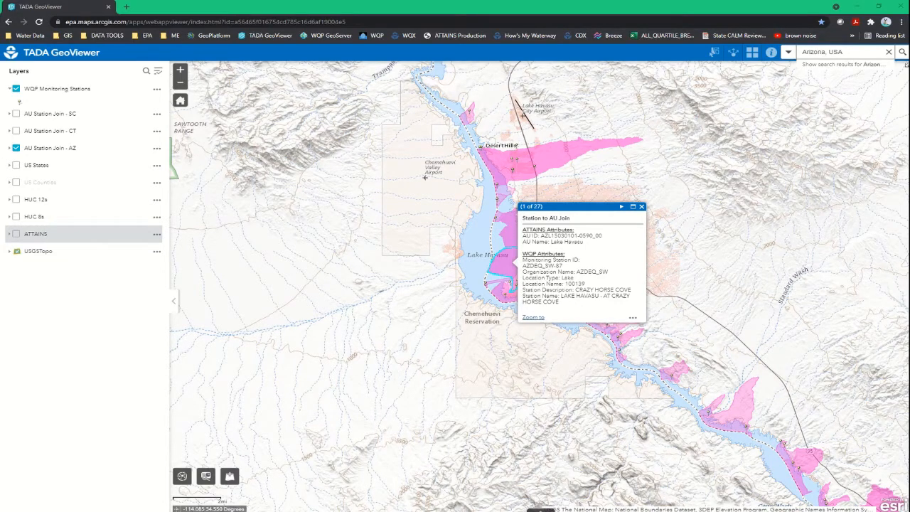
Expand the ATTAINS layer group and turn it on to show the Assessment Unit Catchments around Lake Havasu.
{"action": "left_click", "coordinate": [10, 234]}
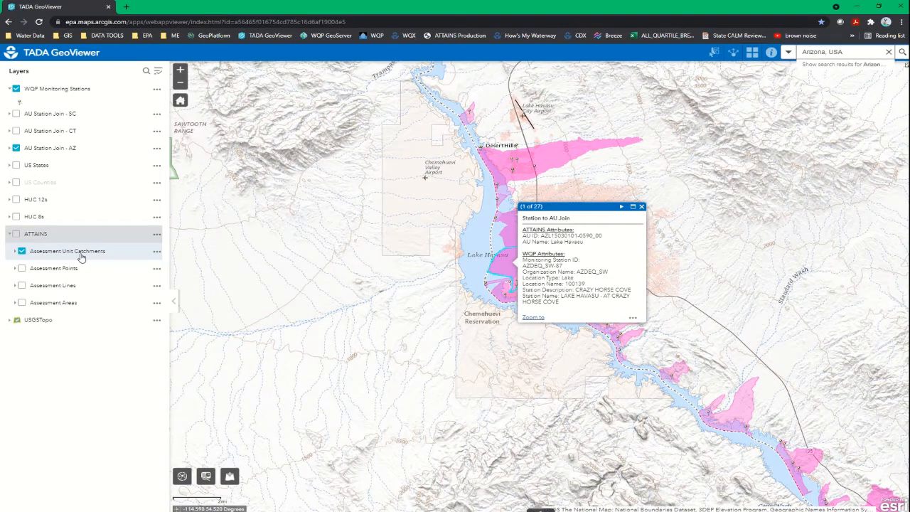
{"action": "left_click", "coordinate": [642, 207]}
{"action": "left_click", "coordinate": [16, 234]}
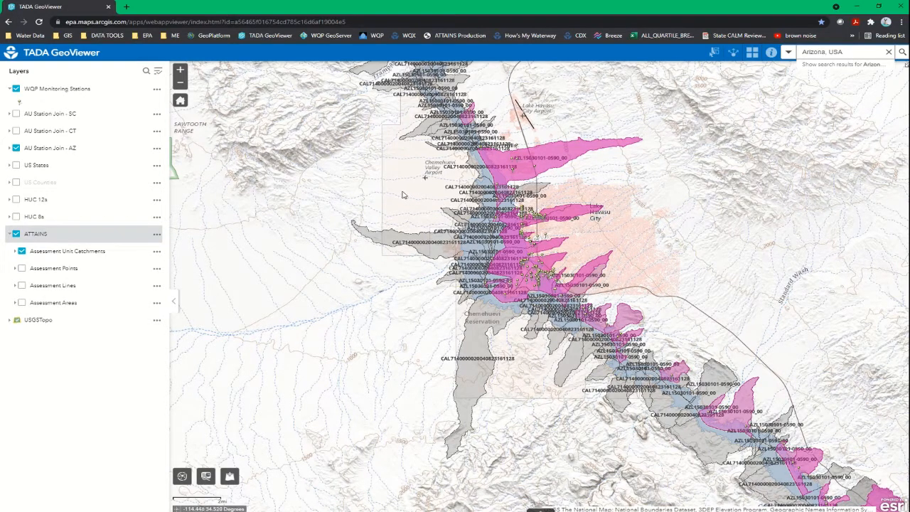
{"action": "left_click_drag", "start_coordinate": [403, 194], "coordinate": [655, 407]}
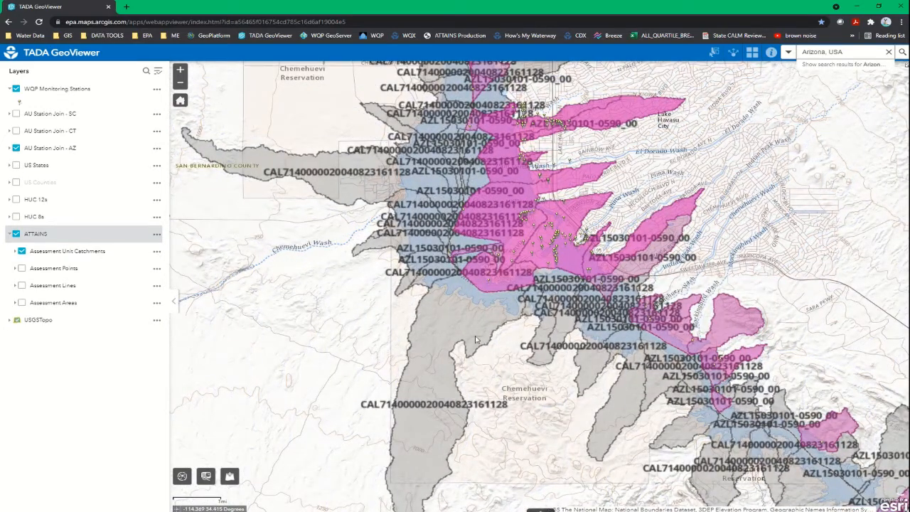
{"action": "left_click", "coordinate": [180, 69]}
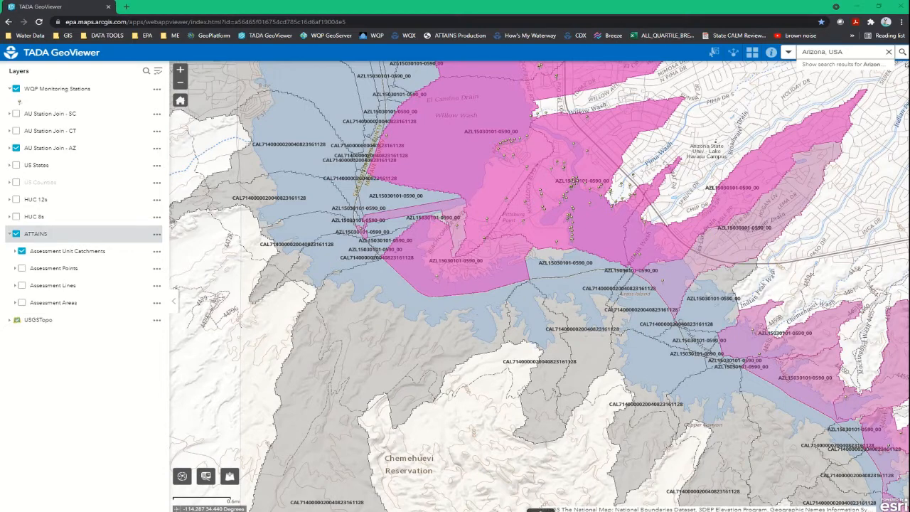
Search ArcGIS Online for "nhd high res" and add esri's USA National Hydrography Dataset - High Resolution layer to the map.
{"action": "left_click", "coordinate": [229, 477]}
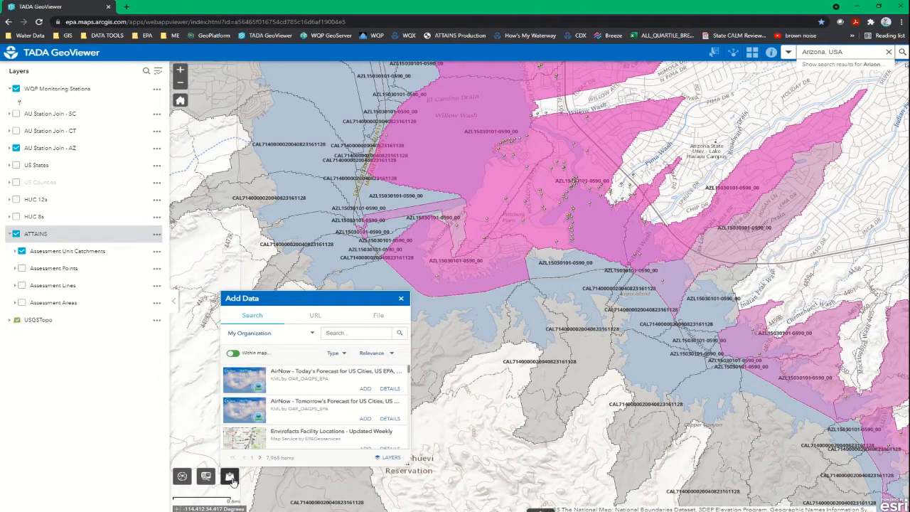
{"action": "left_click", "coordinate": [249, 335]}
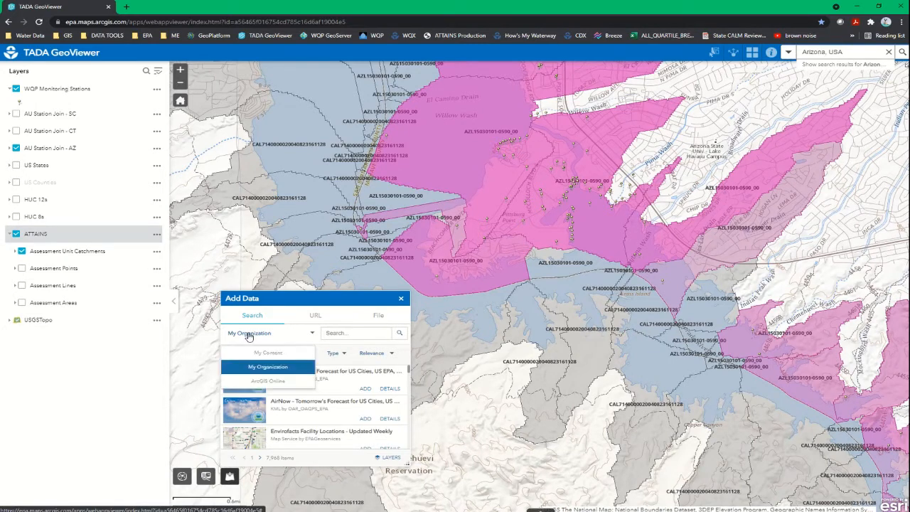
{"action": "left_click", "coordinate": [278, 383]}
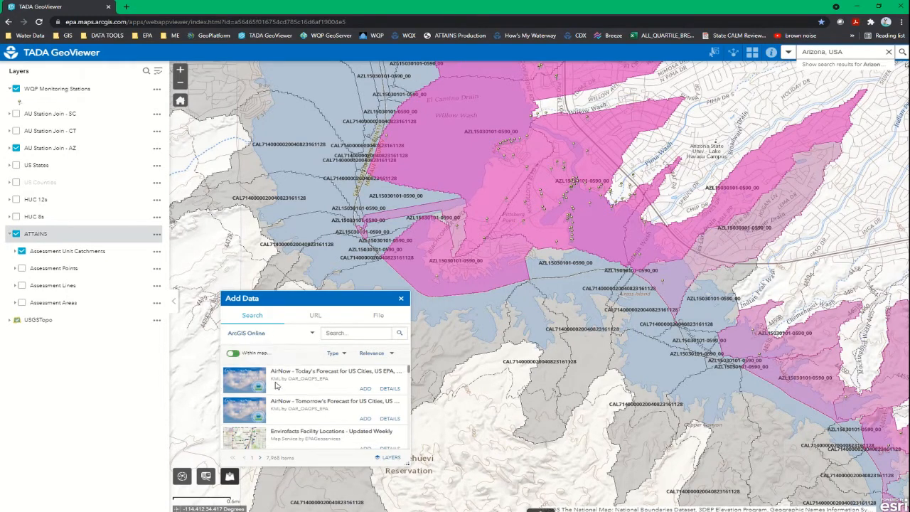
{"action": "left_click", "coordinate": [357, 333]}
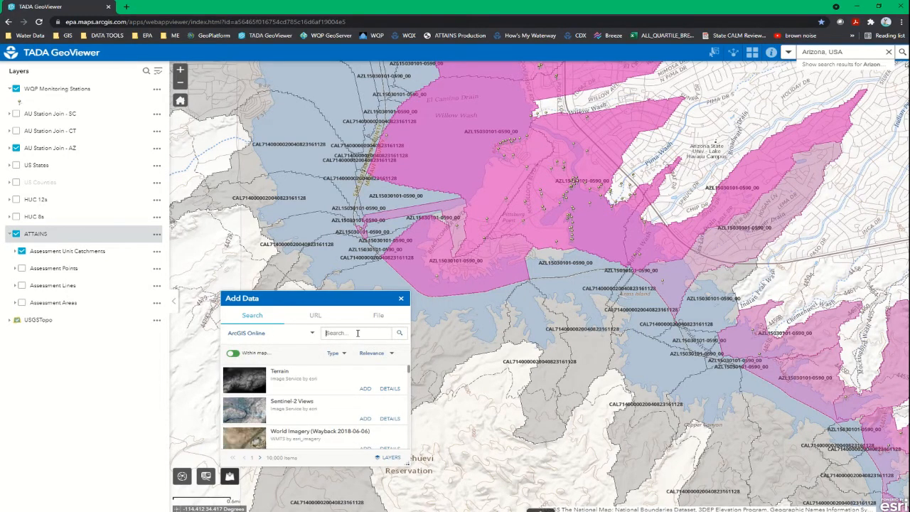
{"action": "type", "text": "nhd hi"}
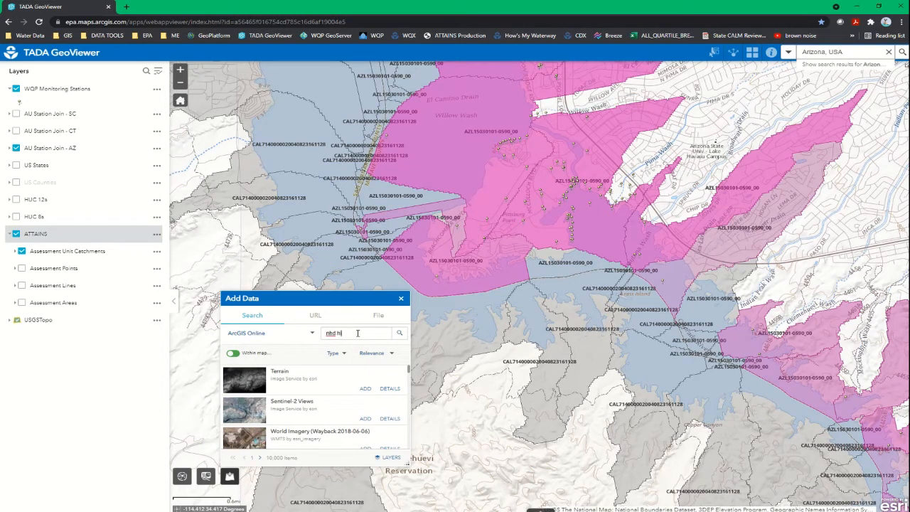
{"action": "type", "text": "gh res"}
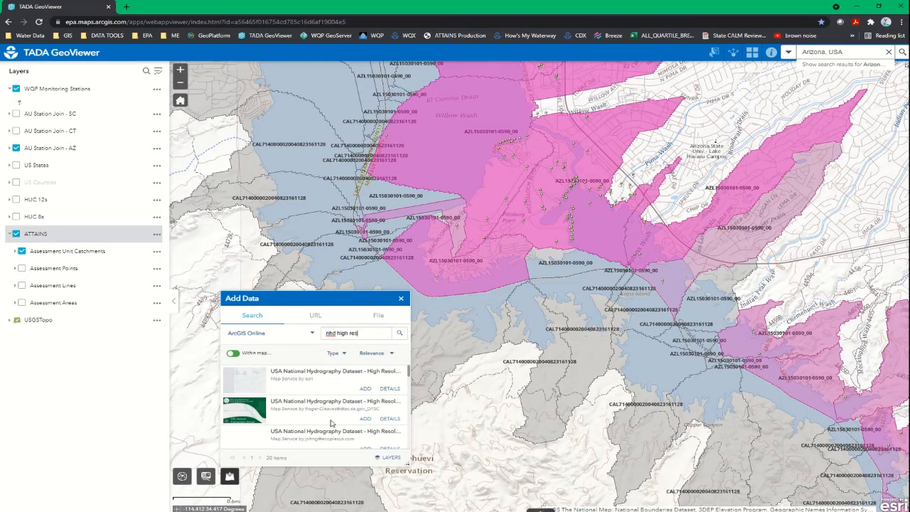
{"action": "left_click", "coordinate": [365, 389]}
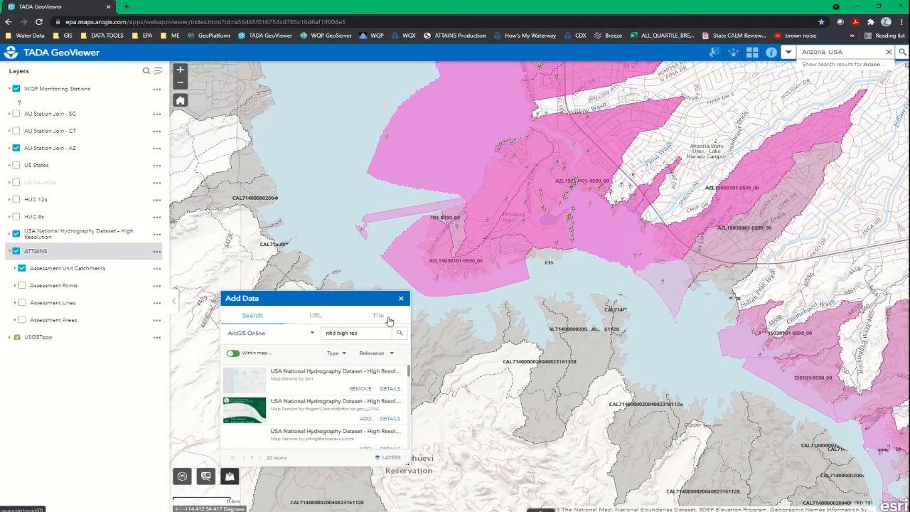
{"action": "left_click", "coordinate": [401, 299]}
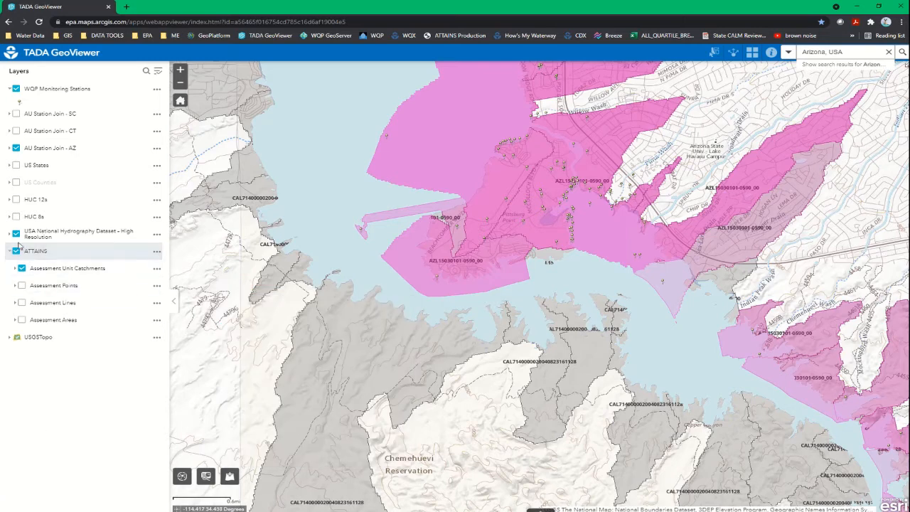
Review the National Hydrography Dataset sublayers and the NHD Flowline legend, and hide the whole dataset from the map.
{"action": "left_click", "coordinate": [9, 234]}
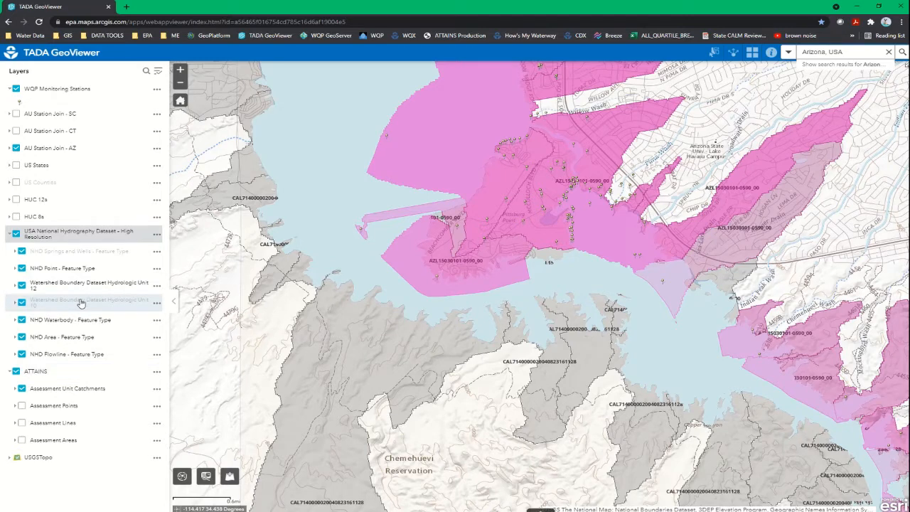
{"action": "left_click", "coordinate": [88, 241]}
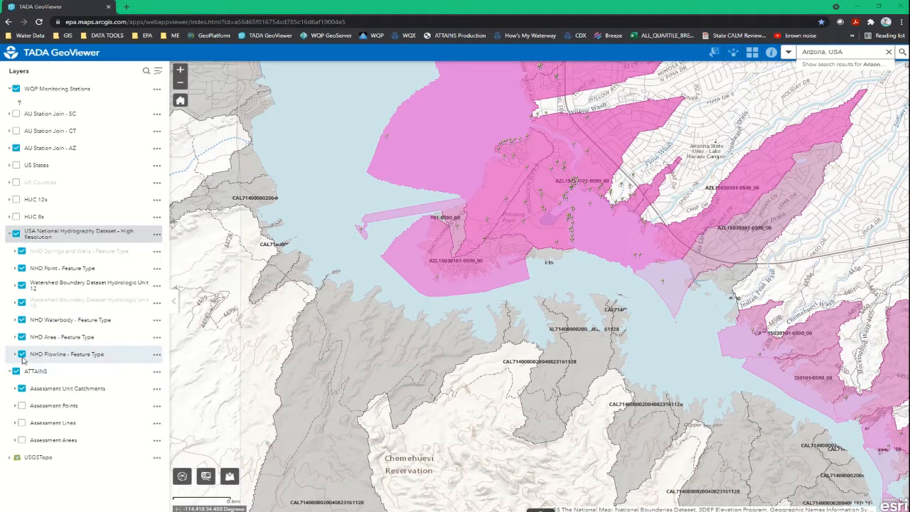
{"action": "left_click", "coordinate": [16, 355]}
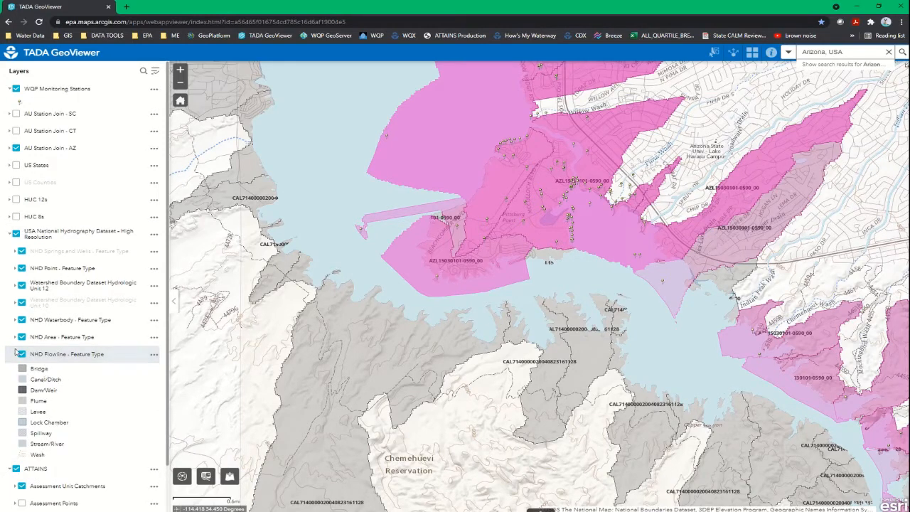
{"action": "left_click", "coordinate": [15, 355]}
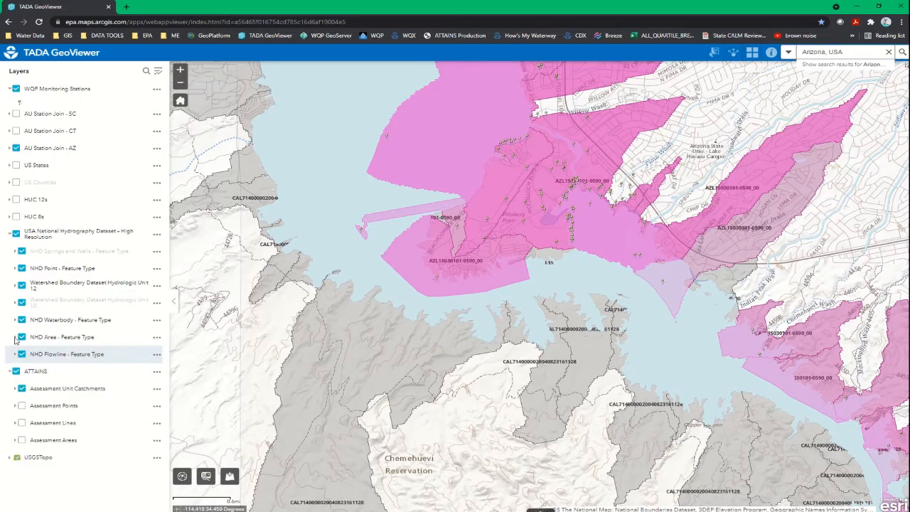
{"action": "left_click", "coordinate": [16, 235]}
{"action": "left_click", "coordinate": [10, 234]}
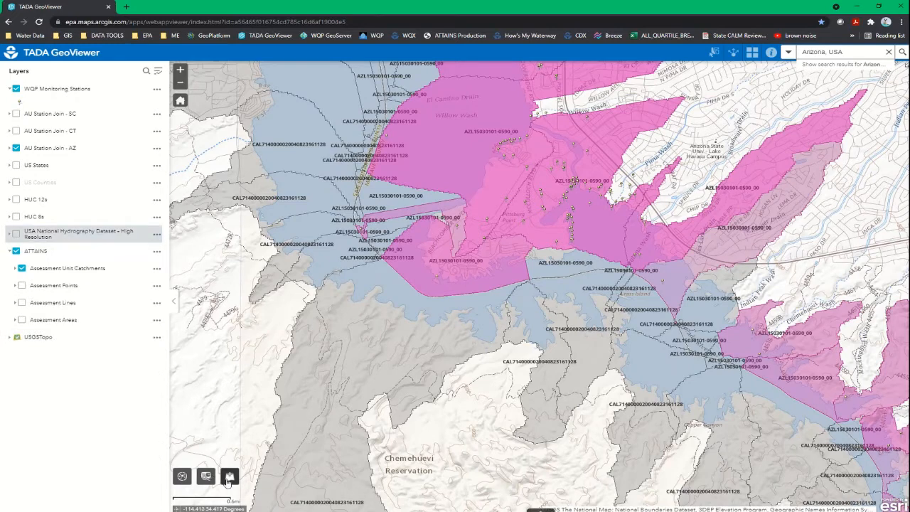
Review the web service types and file upload formats available for adding data, and collapse the ATTAINS layer group.
{"action": "left_click", "coordinate": [229, 478]}
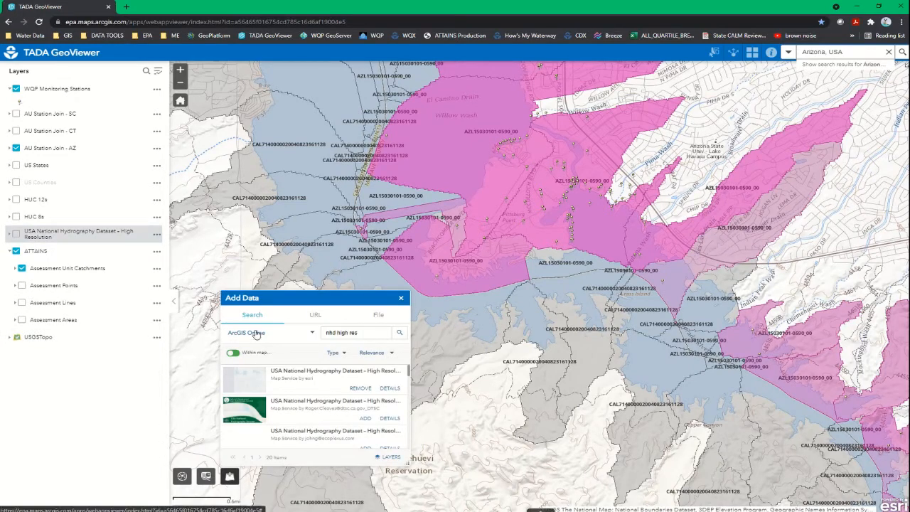
{"action": "left_click", "coordinate": [315, 315]}
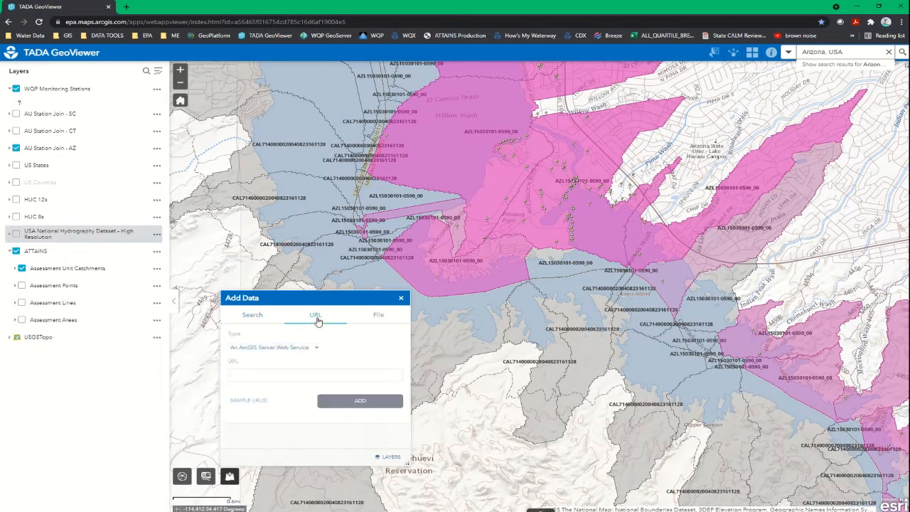
{"action": "left_click", "coordinate": [256, 349]}
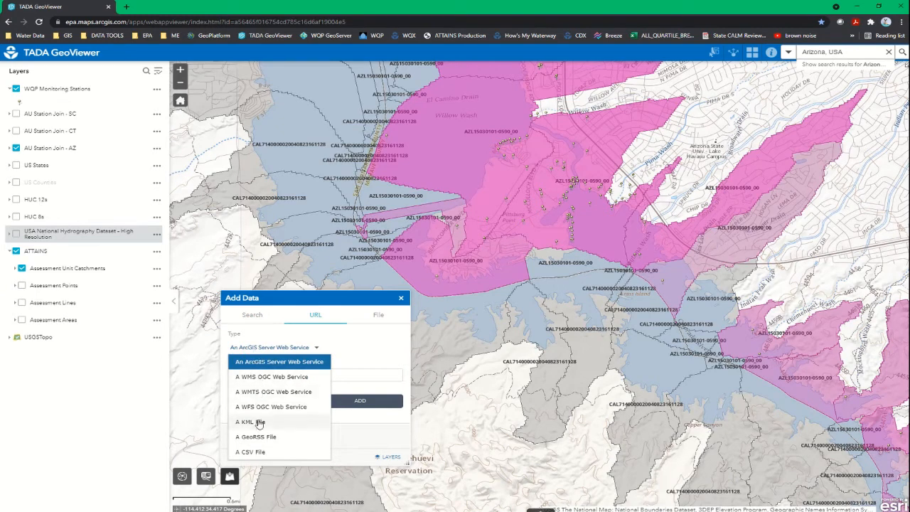
{"action": "left_click", "coordinate": [379, 316]}
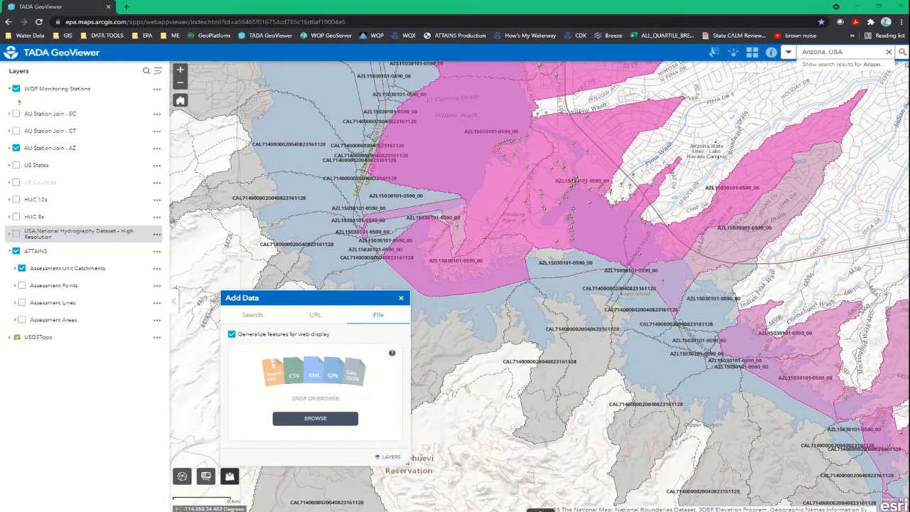
{"action": "left_click", "coordinate": [401, 298]}
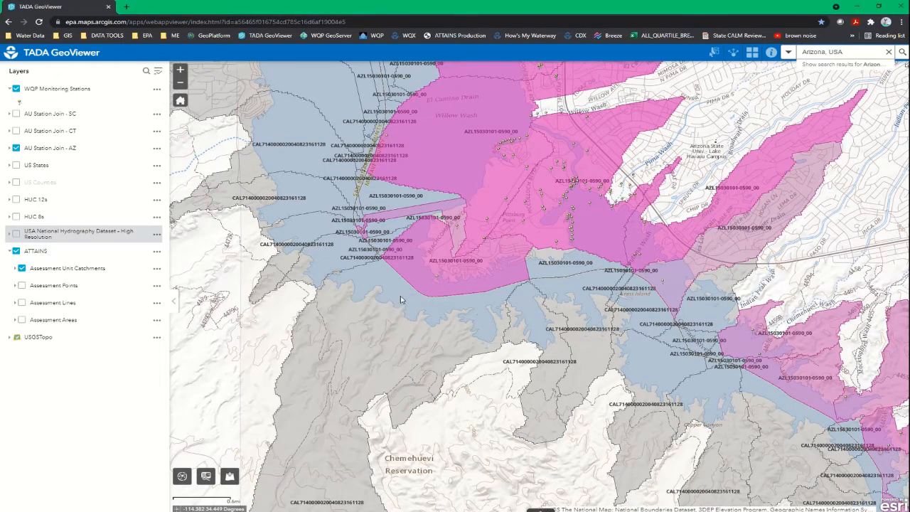
{"action": "left_click", "coordinate": [10, 251]}
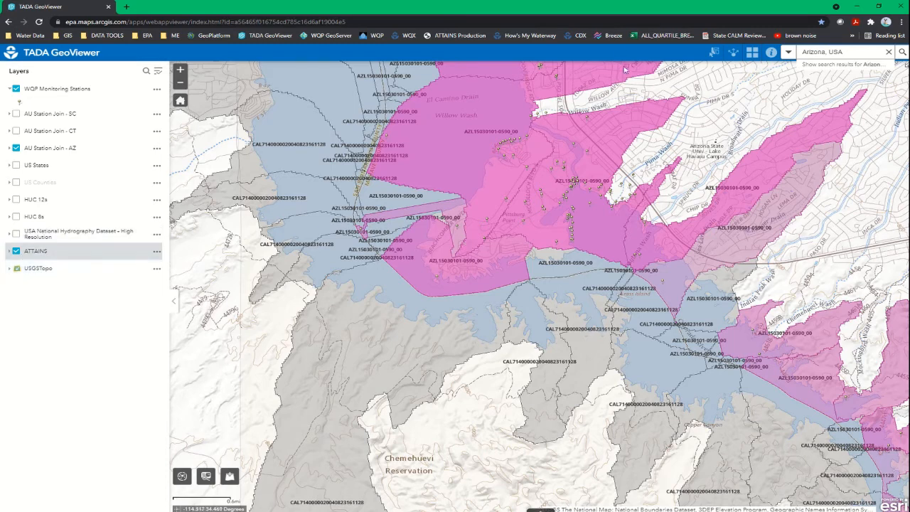
Look through the available basemaps and the options for sharing or embedding the map.
{"action": "left_click", "coordinate": [753, 56]}
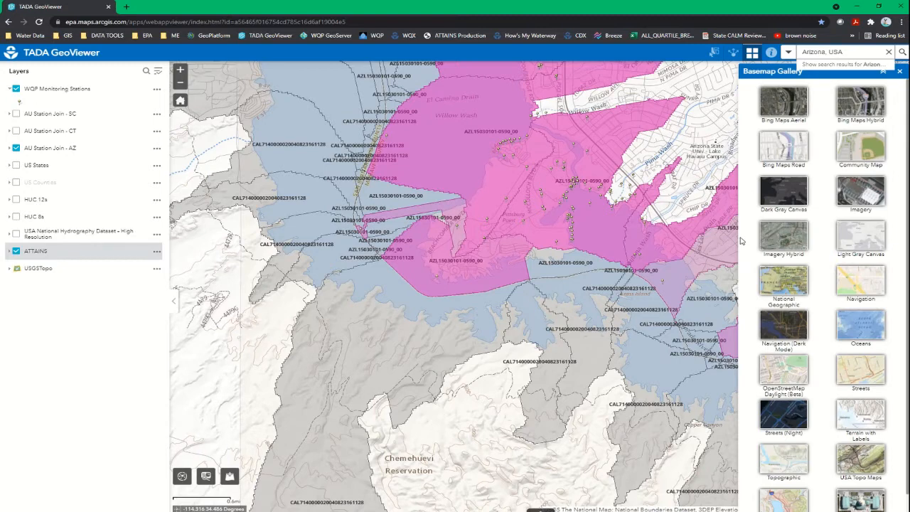
{"action": "left_click", "coordinate": [899, 72]}
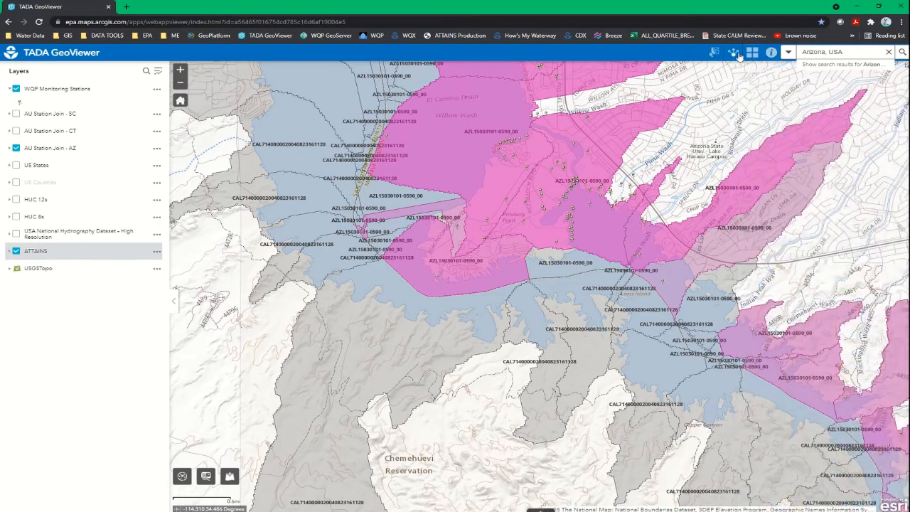
{"action": "left_click", "coordinate": [735, 53]}
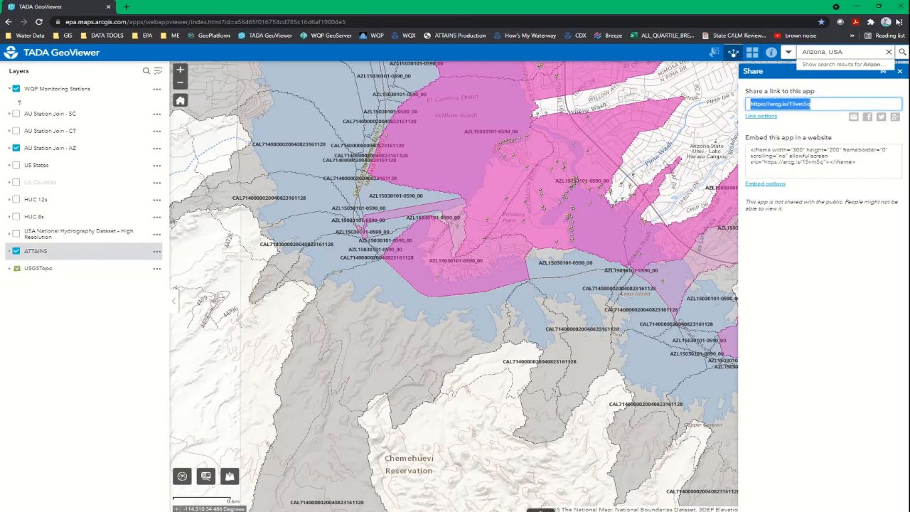
{"action": "left_click", "coordinate": [730, 54]}
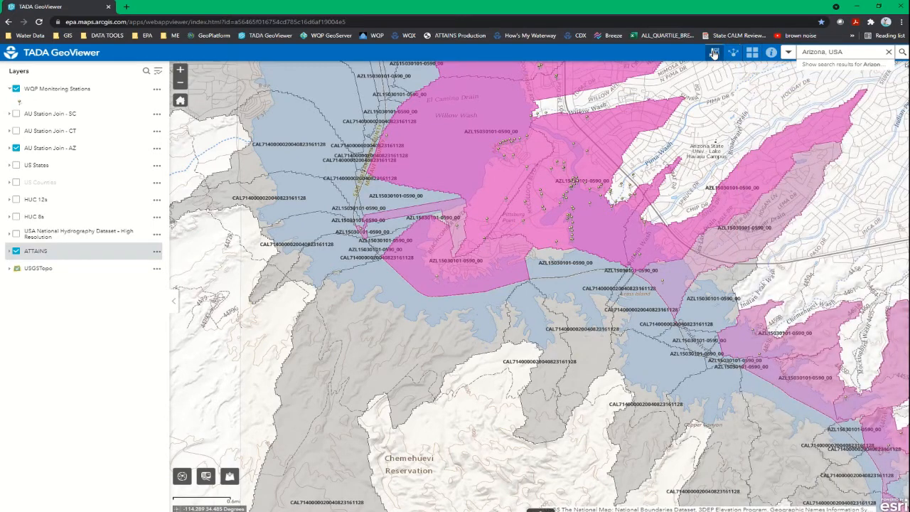
Make only Assessment Unit Catchments selectable, and select the small Lake Havasu catchment just south of Pittsburg Point.
{"action": "left_click", "coordinate": [715, 54]}
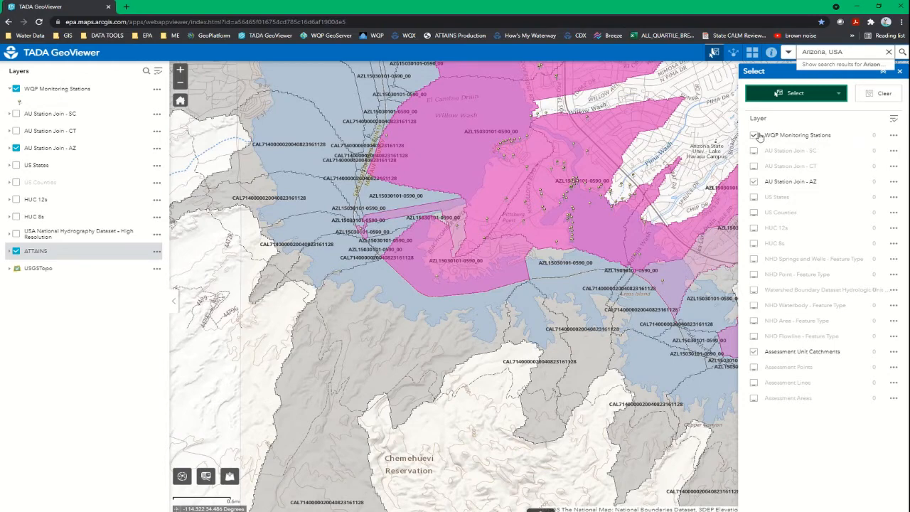
{"action": "left_click", "coordinate": [754, 182]}
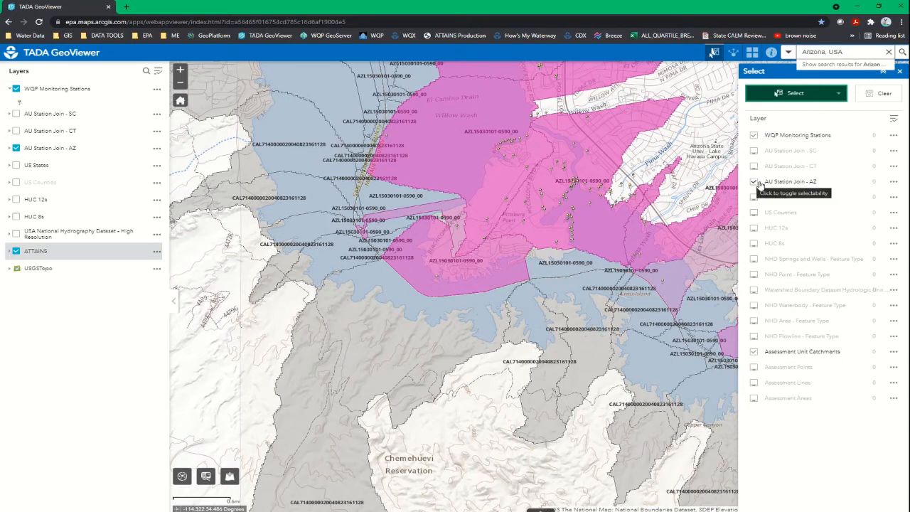
{"action": "left_click", "coordinate": [754, 182]}
{"action": "left_click", "coordinate": [754, 135]}
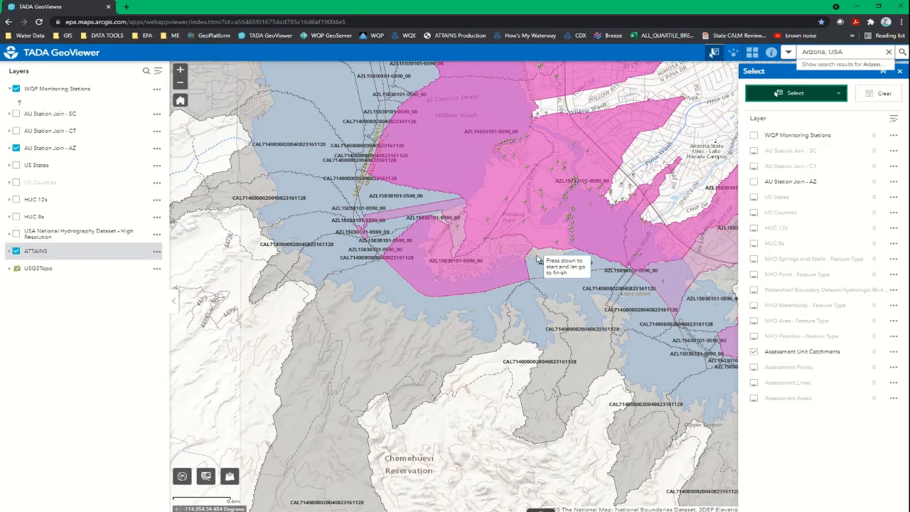
{"action": "left_click_drag", "start_coordinate": [539, 260], "coordinate": [582, 270]}
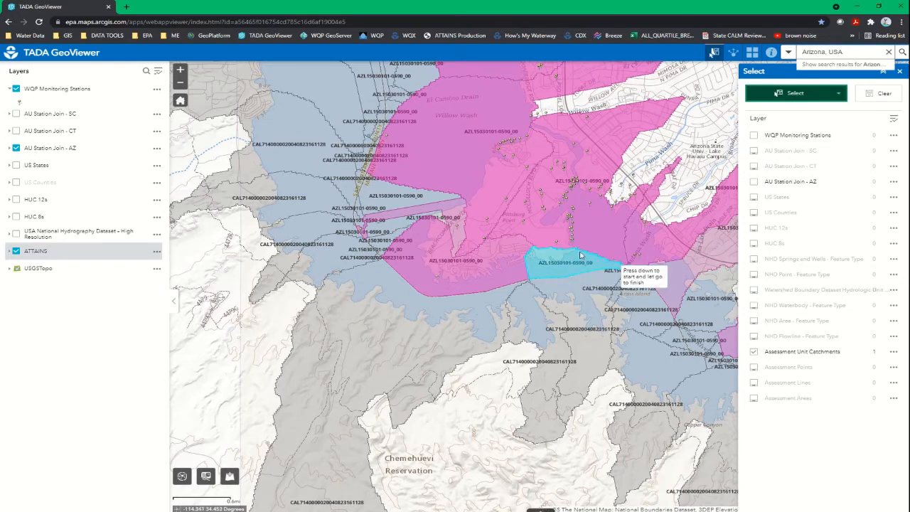
Create a new layer named "Havasu TEST" from the selected assessment unit catchment.
{"action": "left_click", "coordinate": [894, 352]}
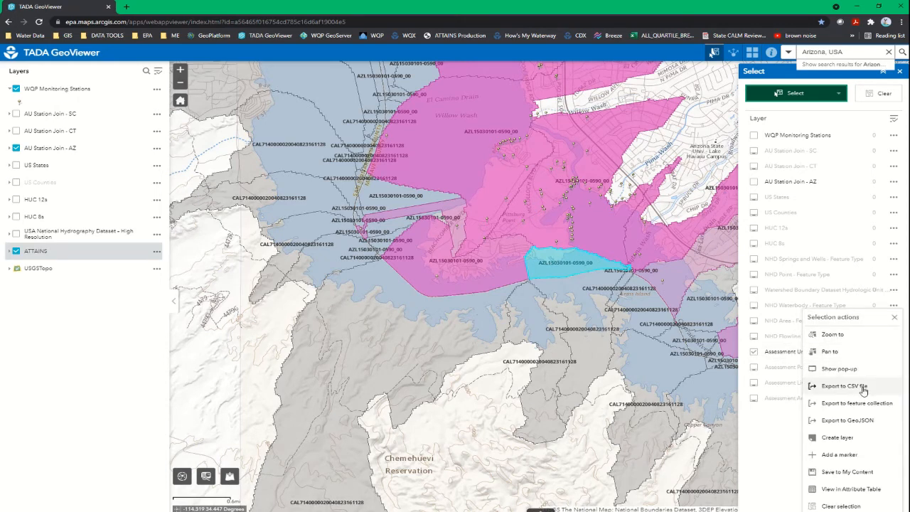
{"action": "left_click", "coordinate": [863, 438]}
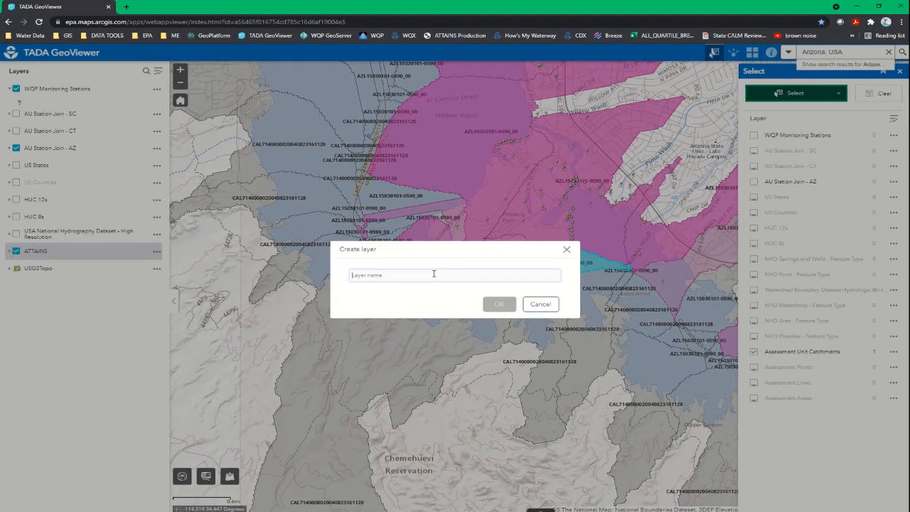
{"action": "type", "text": "Havasu TEST"}
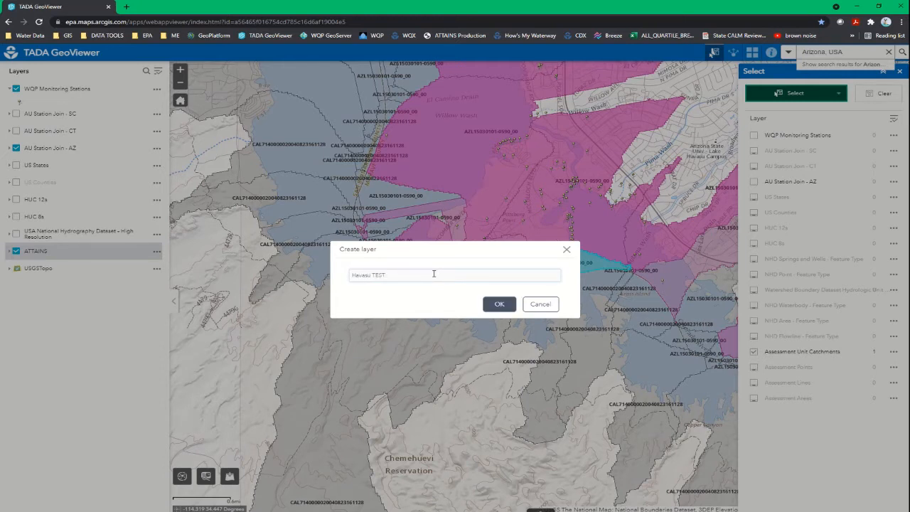
{"action": "left_click", "coordinate": [499, 304]}
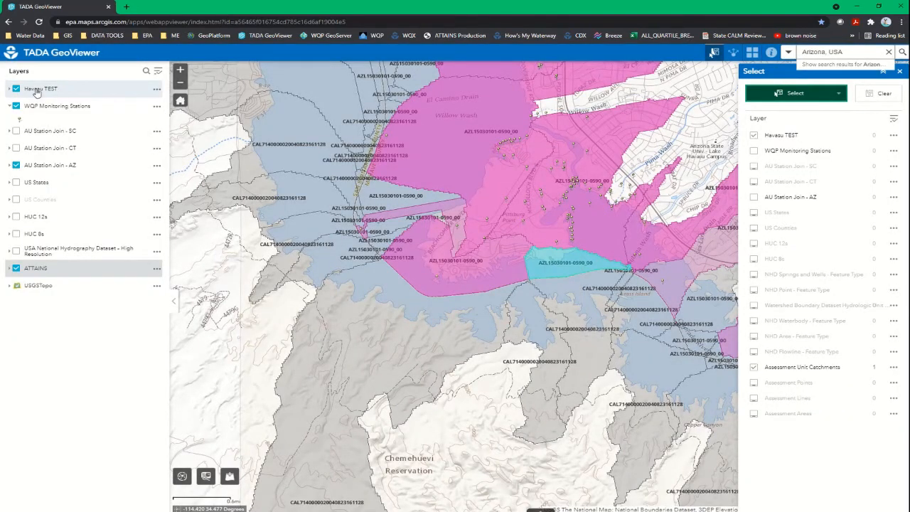
Expand the Havasu TEST legend and hide the ATTAINS, AU Station Join - AZ and WQP Monitoring Stations layers.
{"action": "left_click", "coordinate": [10, 89]}
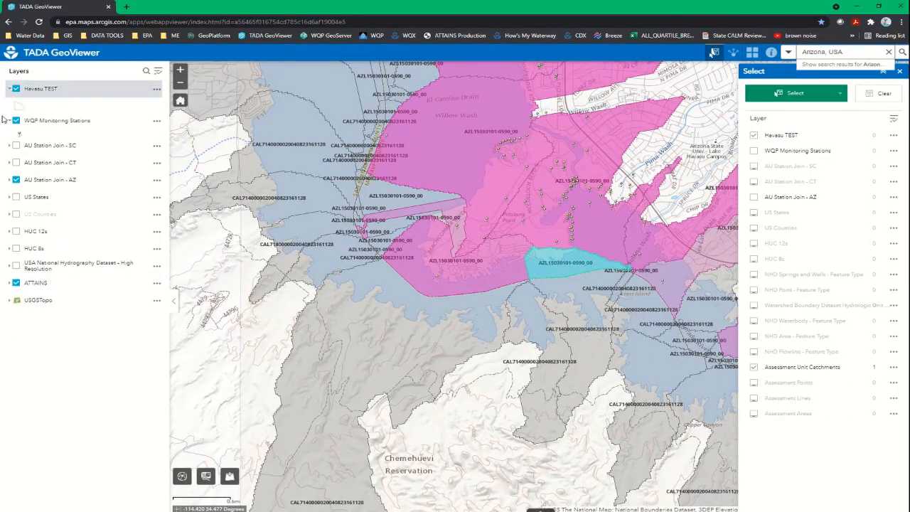
{"action": "left_click", "coordinate": [9, 121]}
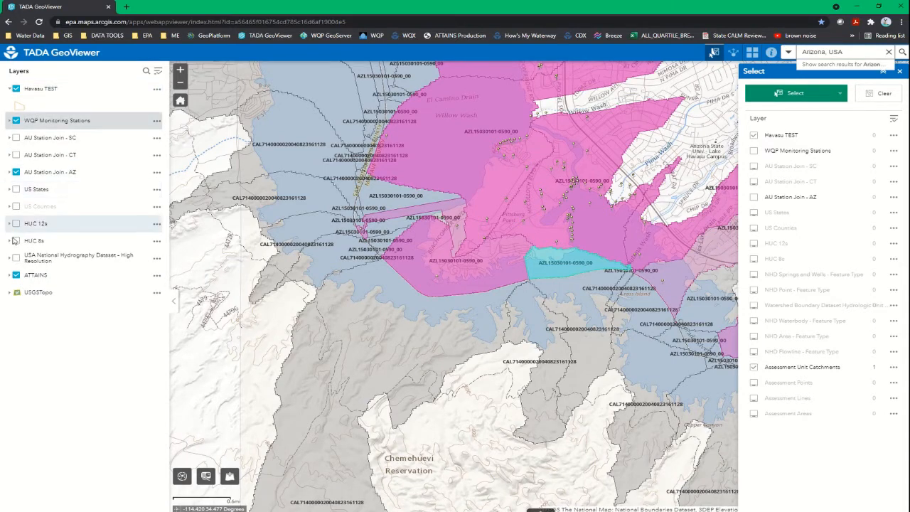
{"action": "left_click", "coordinate": [15, 276]}
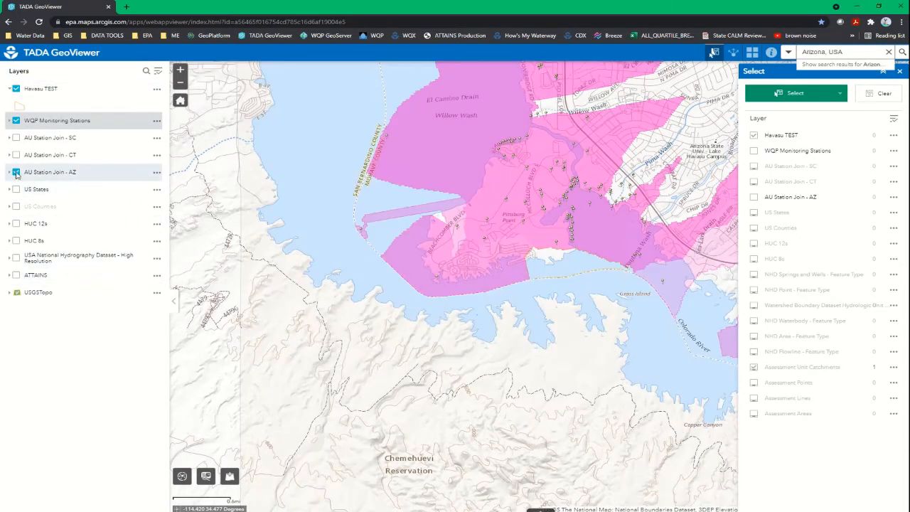
{"action": "left_click", "coordinate": [16, 172]}
{"action": "left_click", "coordinate": [16, 121]}
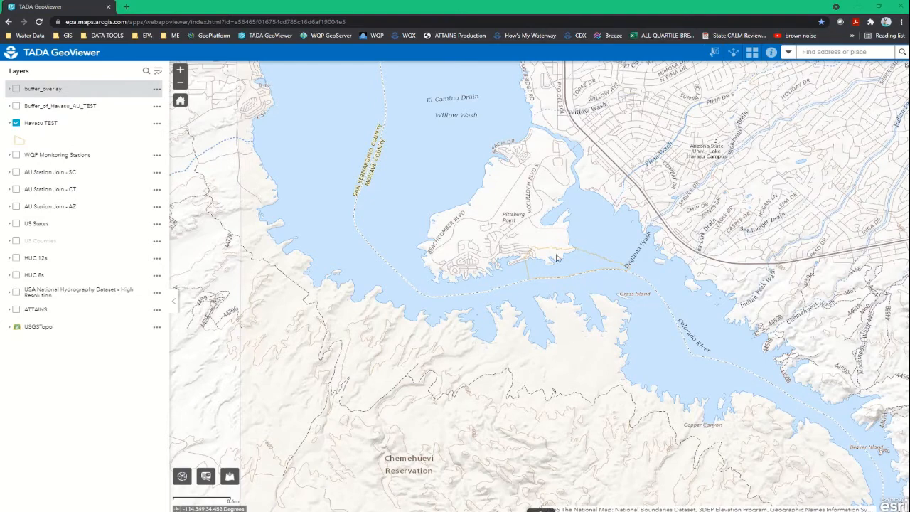
Examine the attributes of the Havasu TEST catchment on the map, including its assessment status fields.
{"action": "left_click", "coordinate": [558, 258]}
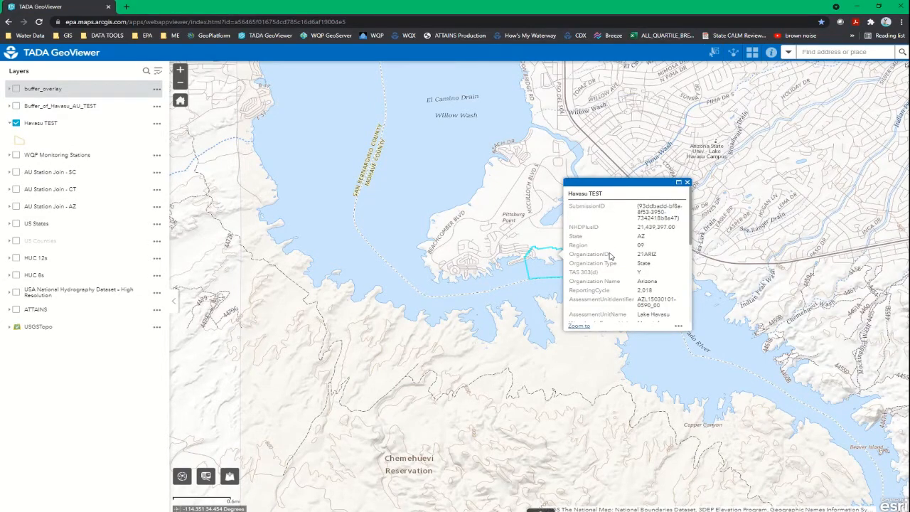
{"action": "scroll", "coordinate": [609, 256], "scroll_direction": "down", "scroll_amount": 5}
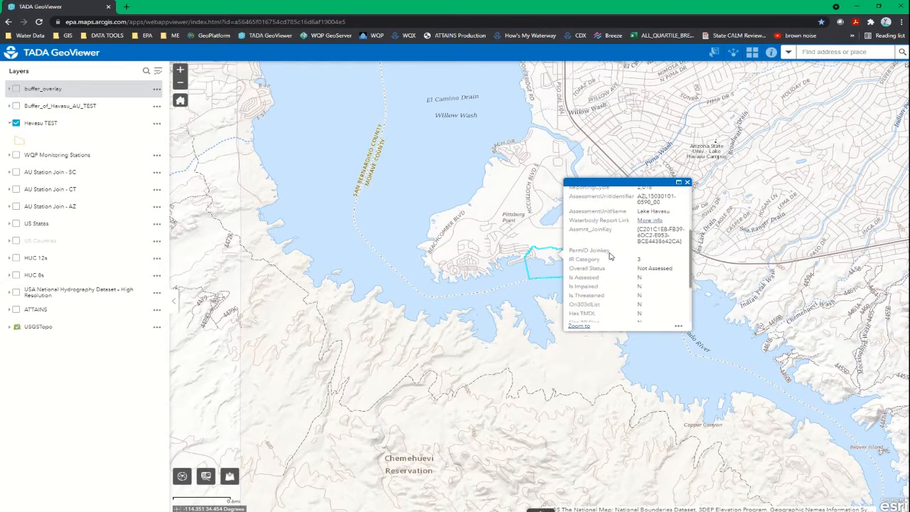
{"action": "left_click", "coordinate": [687, 182]}
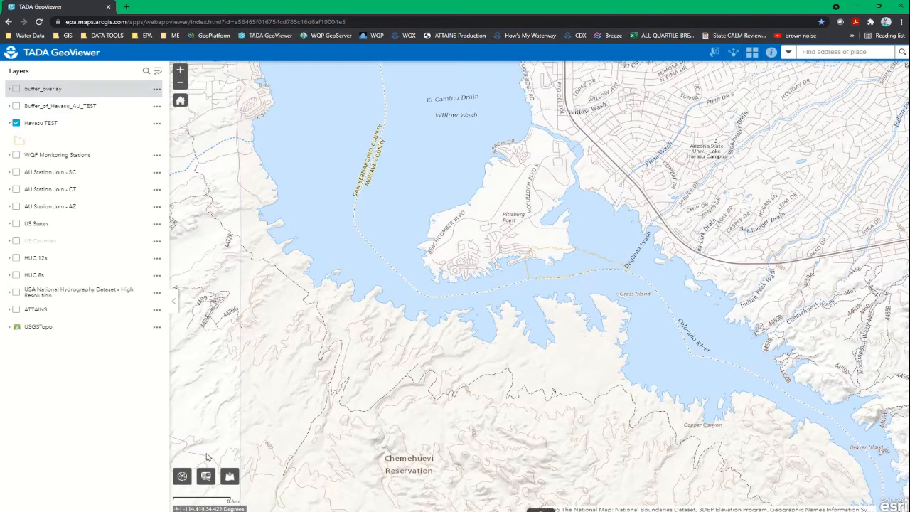
Browse the analysis tools and read the help description of Create Buffers.
{"action": "left_click", "coordinate": [182, 476]}
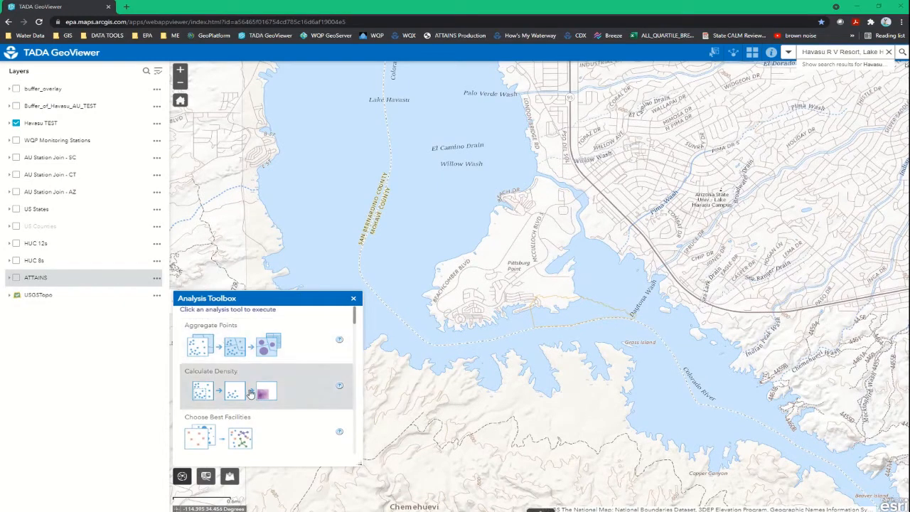
{"action": "scroll", "coordinate": [251, 394], "scroll_direction": "down", "scroll_amount": 2}
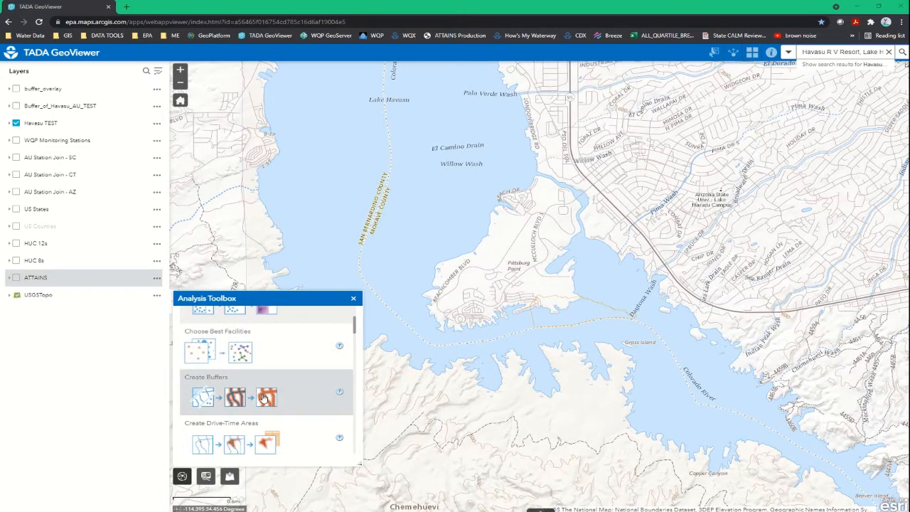
{"action": "left_click", "coordinate": [340, 395]}
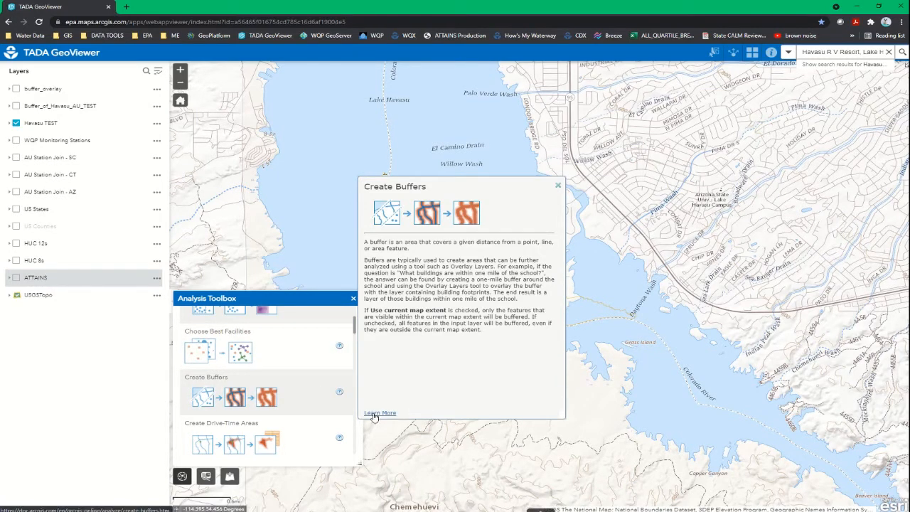
{"action": "left_click", "coordinate": [558, 187]}
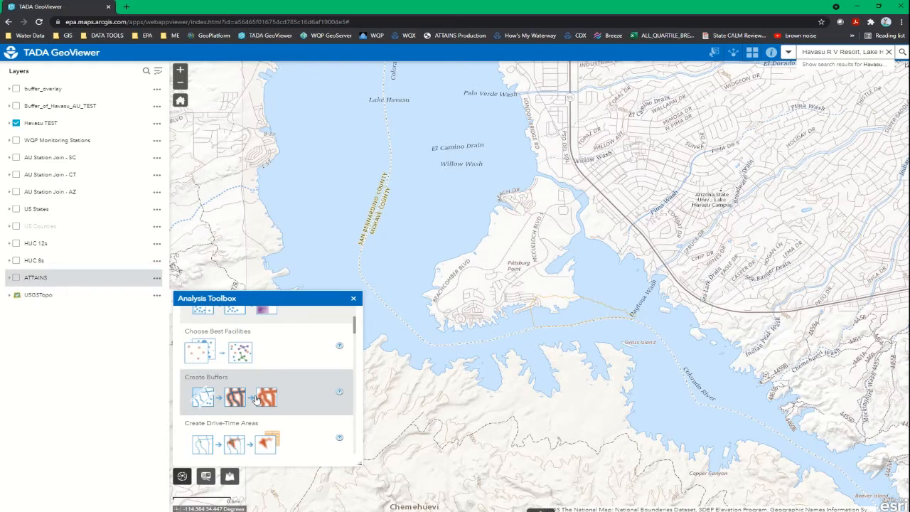
Set up Create Buffers for the Havasu TEST layer with buffer distances of 1, 5 and 10 miles.
{"action": "left_click", "coordinate": [319, 394]}
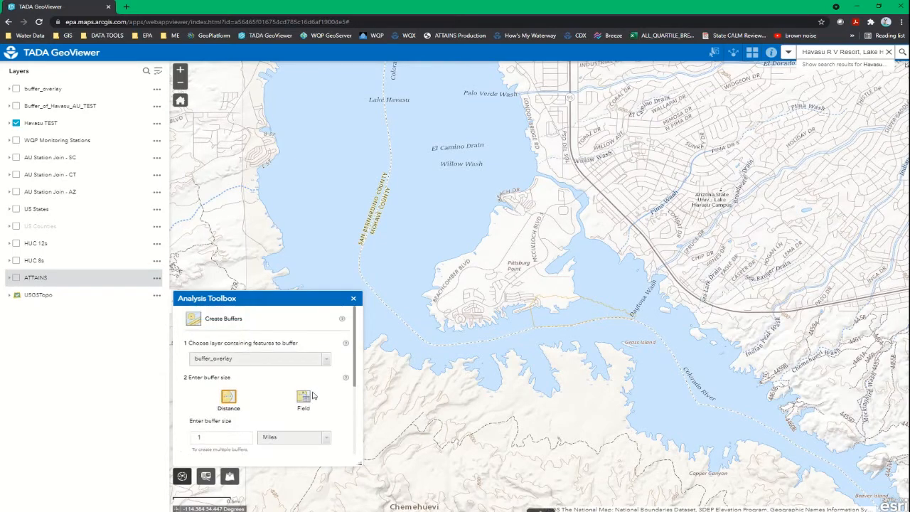
{"action": "left_click", "coordinate": [325, 359]}
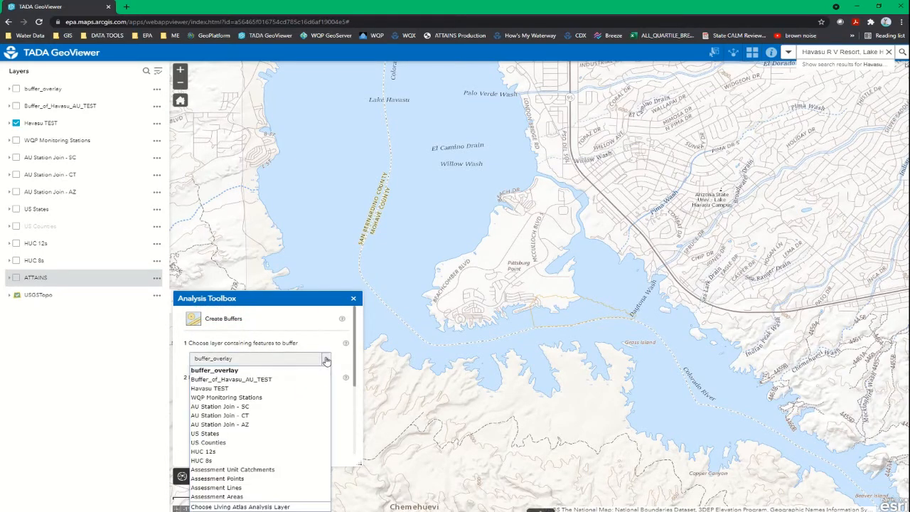
{"action": "left_click", "coordinate": [299, 388]}
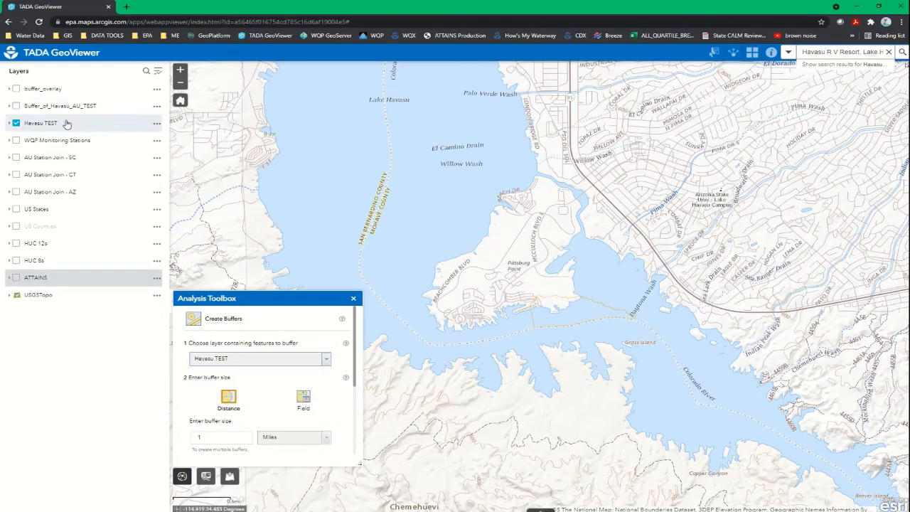
{"action": "scroll", "coordinate": [258, 401], "scroll_direction": "down", "scroll_amount": 1}
{"action": "left_click", "coordinate": [232, 396]}
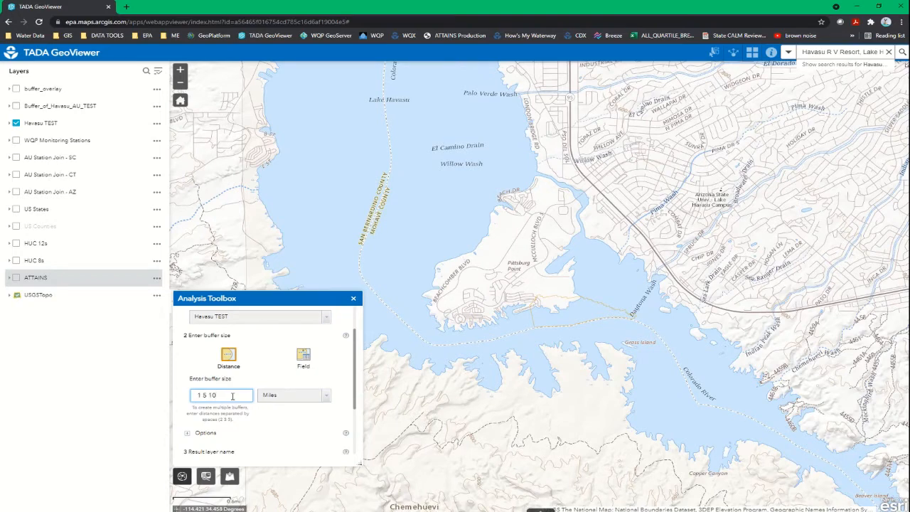
Review the buffer type, multiple-distance and result layer settings, and leave Create Buffers without running the analysis.
{"action": "scroll", "coordinate": [232, 396], "scroll_direction": "down", "scroll_amount": 2}
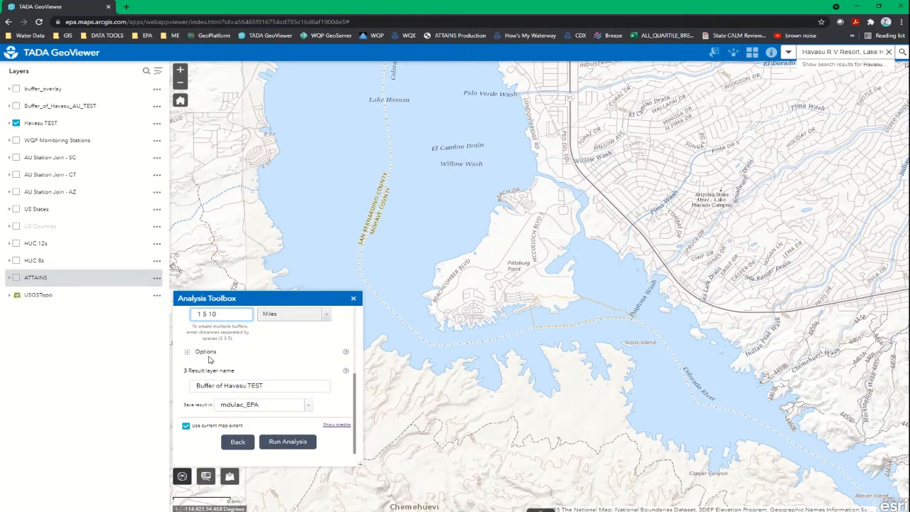
{"action": "left_click", "coordinate": [203, 353]}
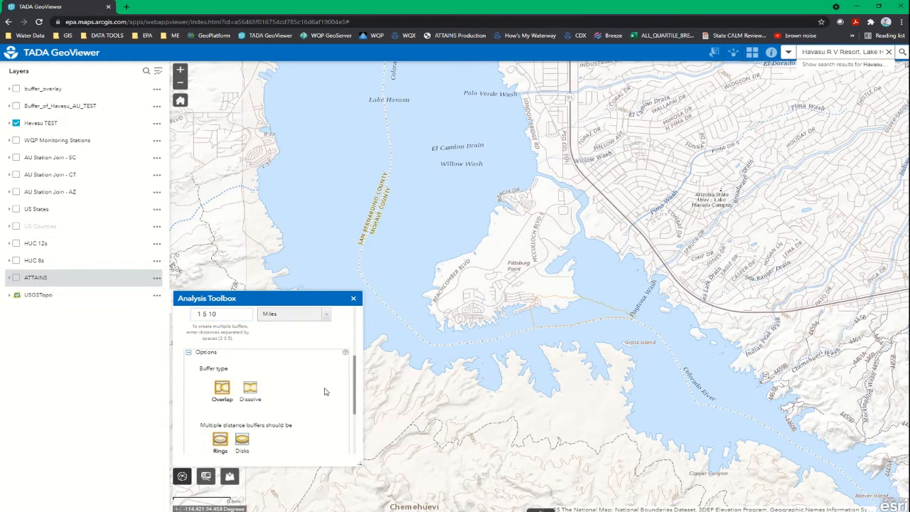
{"action": "scroll", "coordinate": [327, 392], "scroll_direction": "down", "scroll_amount": 1}
{"action": "scroll", "coordinate": [324, 392], "scroll_direction": "down", "scroll_amount": 2}
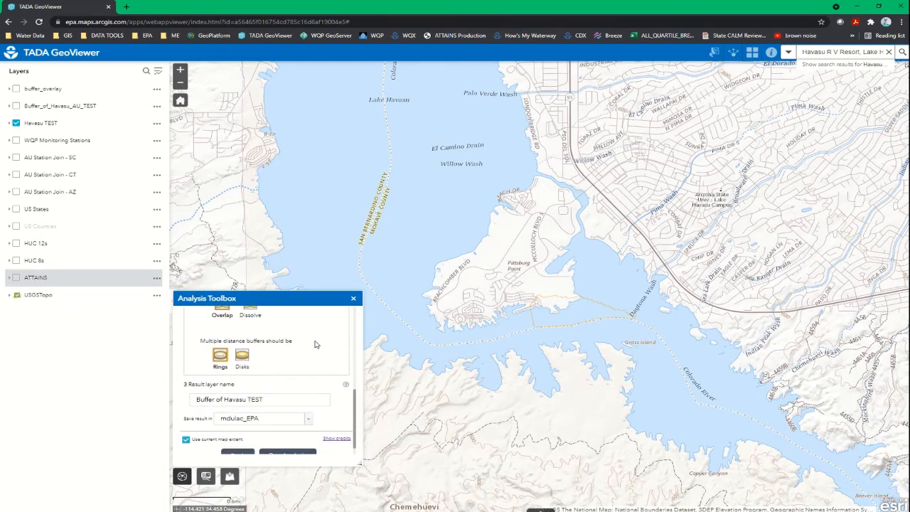
{"action": "left_click", "coordinate": [353, 300]}
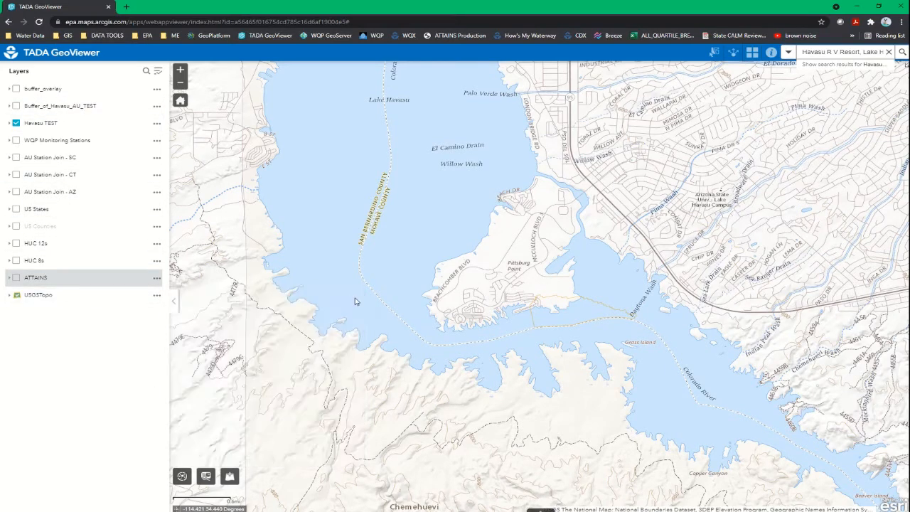
Show the Buffer_of_Havasu_AU_TEST layer and zoom the map to its full extent.
{"action": "left_click", "coordinate": [16, 106]}
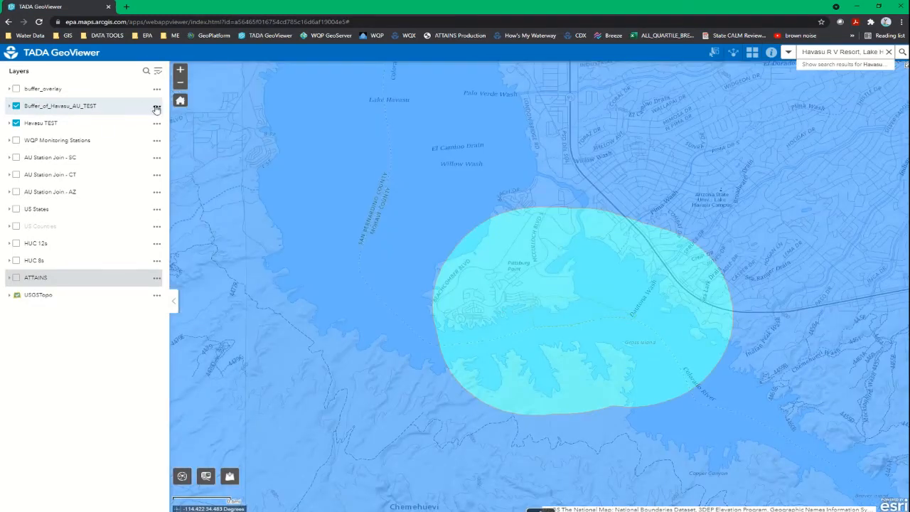
{"action": "left_click", "coordinate": [156, 107]}
{"action": "left_click", "coordinate": [144, 124]}
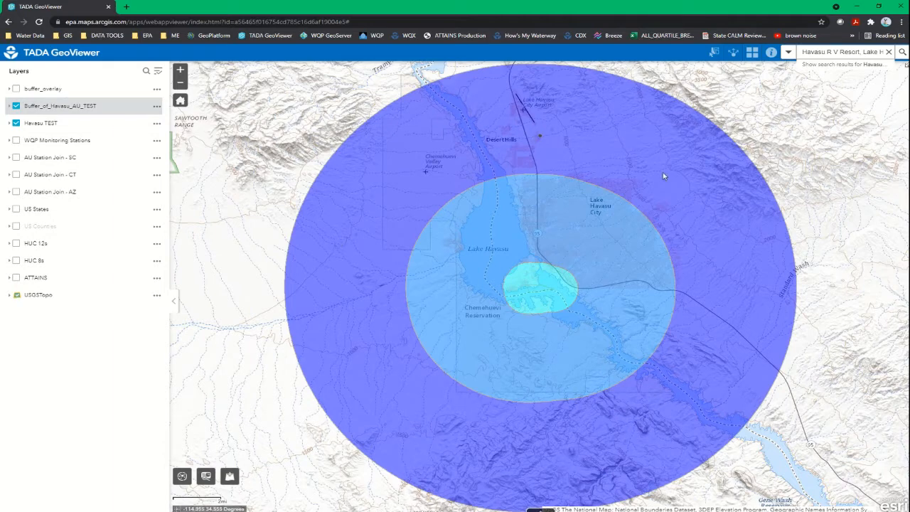
Set up Overlay Layers to intersect Buffer_of_Havasu_AU_TEST with WQP Monitoring Stations, and close it without running the analysis.
{"action": "left_click", "coordinate": [182, 477]}
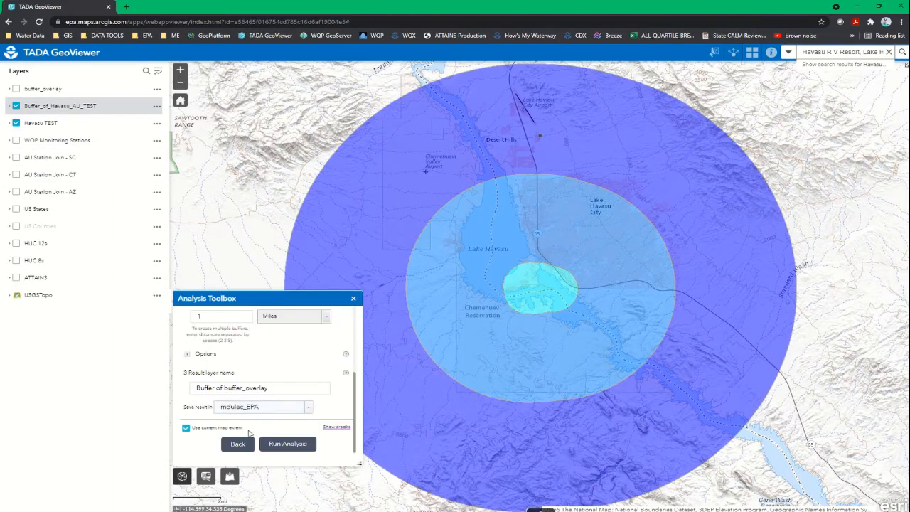
{"action": "left_click", "coordinate": [237, 444]}
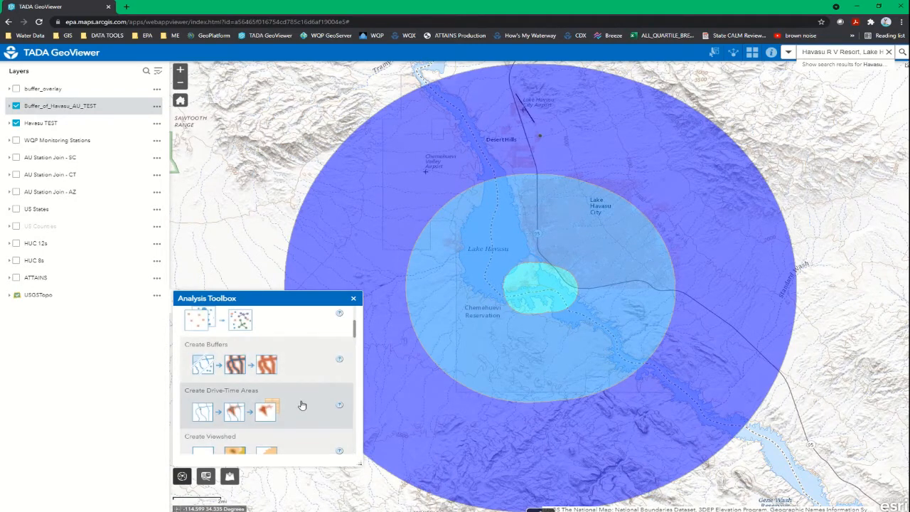
{"action": "scroll", "coordinate": [301, 405], "scroll_direction": "down", "scroll_amount": 5}
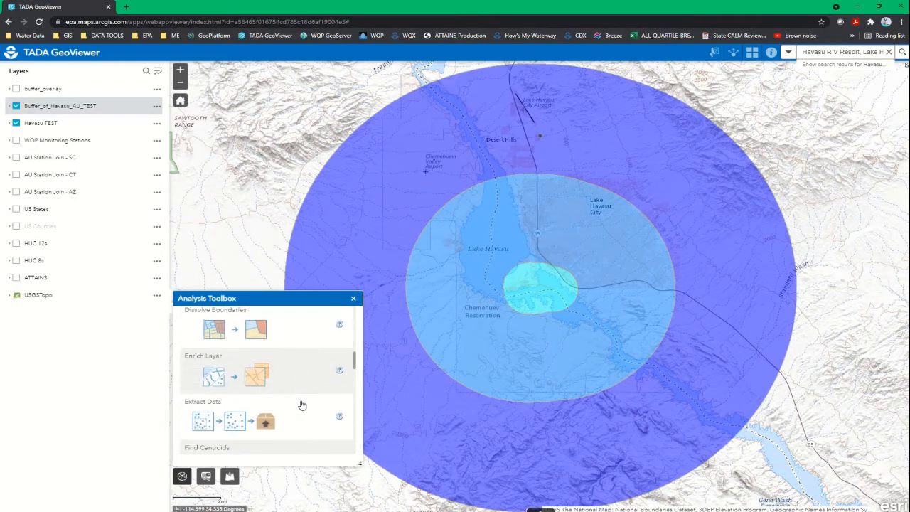
{"action": "scroll", "coordinate": [301, 405], "scroll_direction": "down", "scroll_amount": 5}
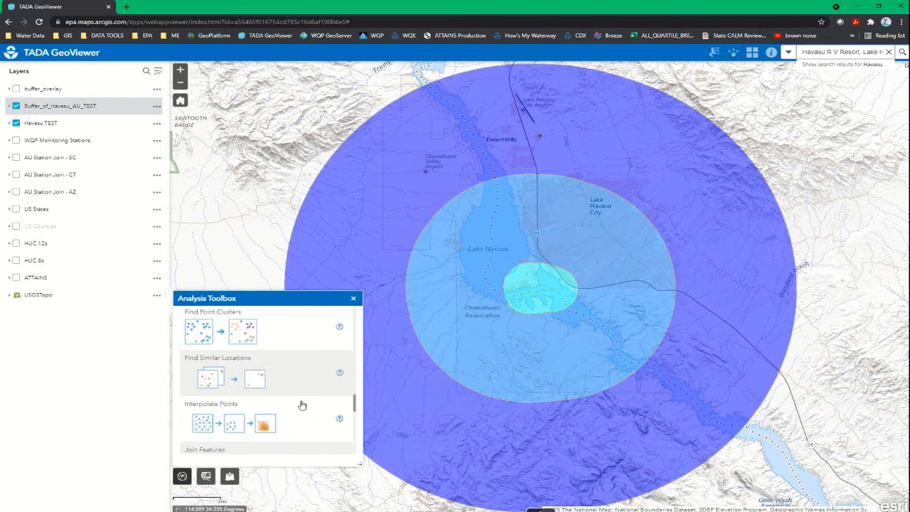
{"action": "scroll", "coordinate": [302, 405], "scroll_direction": "down", "scroll_amount": 4}
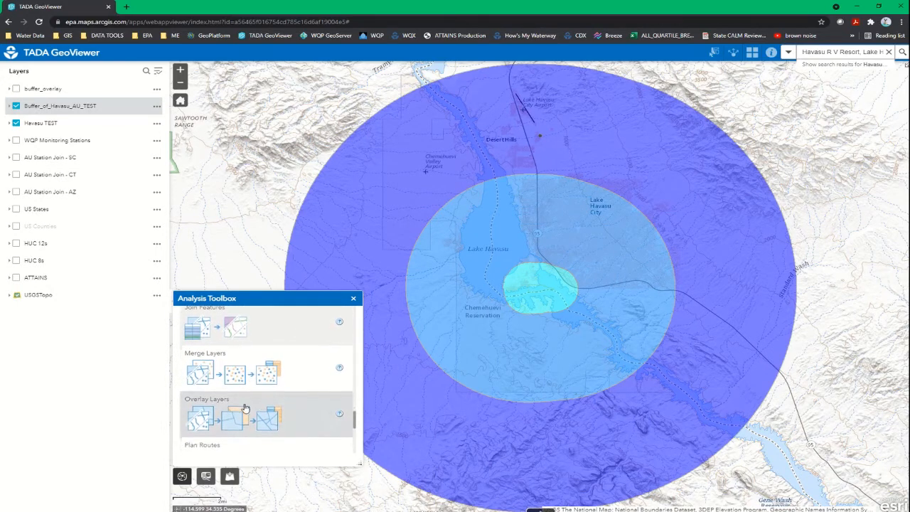
{"action": "left_click", "coordinate": [241, 411]}
{"action": "scroll", "coordinate": [249, 384], "scroll_direction": "up", "scroll_amount": 3}
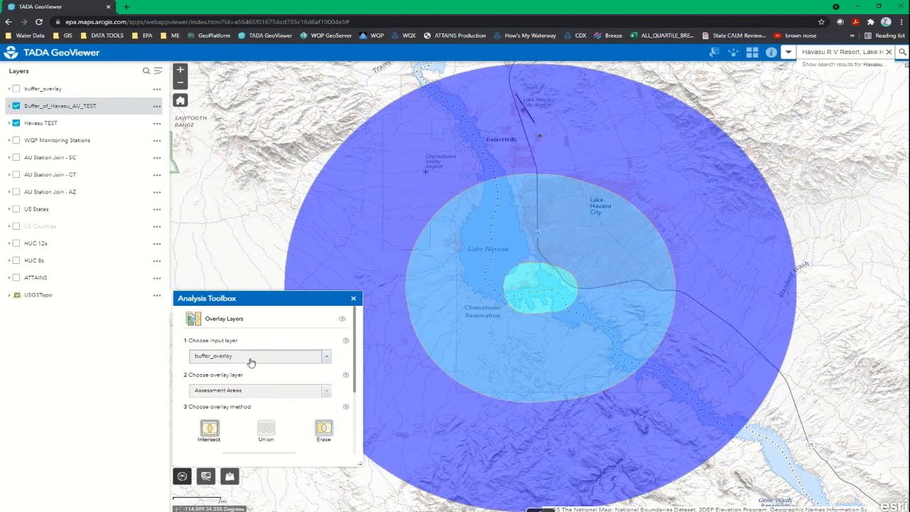
{"action": "left_click", "coordinate": [283, 363]}
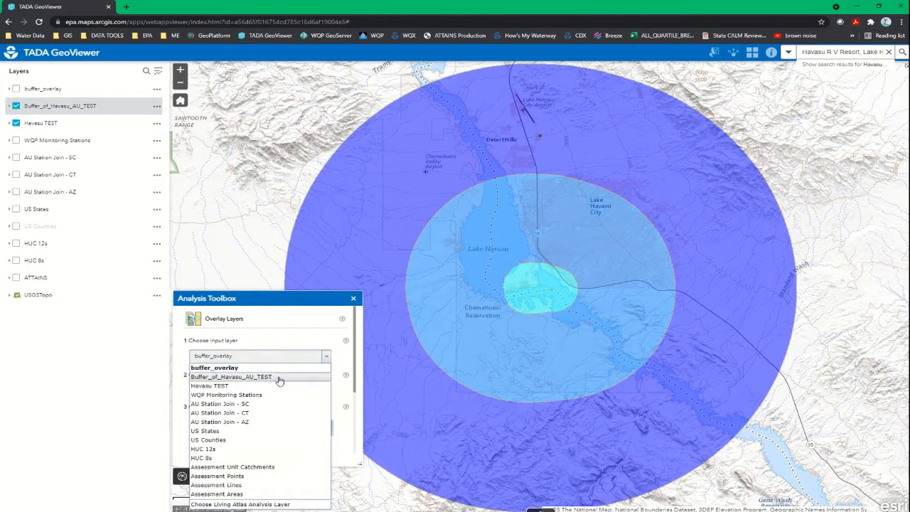
{"action": "left_click", "coordinate": [284, 376]}
{"action": "left_click", "coordinate": [281, 393]}
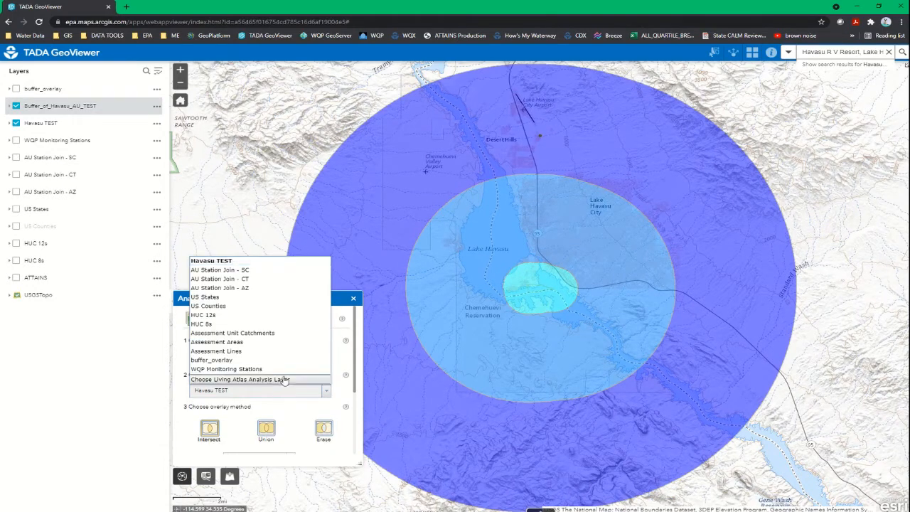
{"action": "left_click", "coordinate": [283, 370]}
{"action": "scroll", "coordinate": [326, 379], "scroll_direction": "down", "scroll_amount": 3}
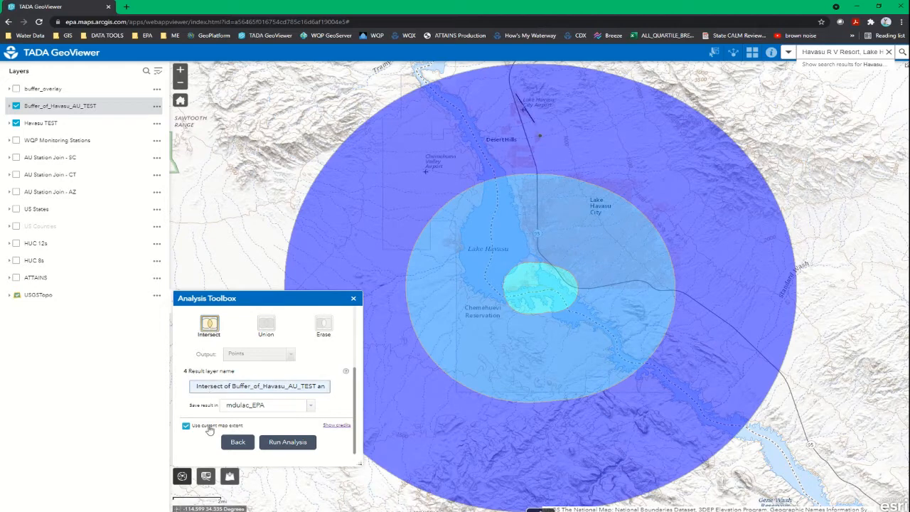
{"action": "left_click", "coordinate": [354, 300]}
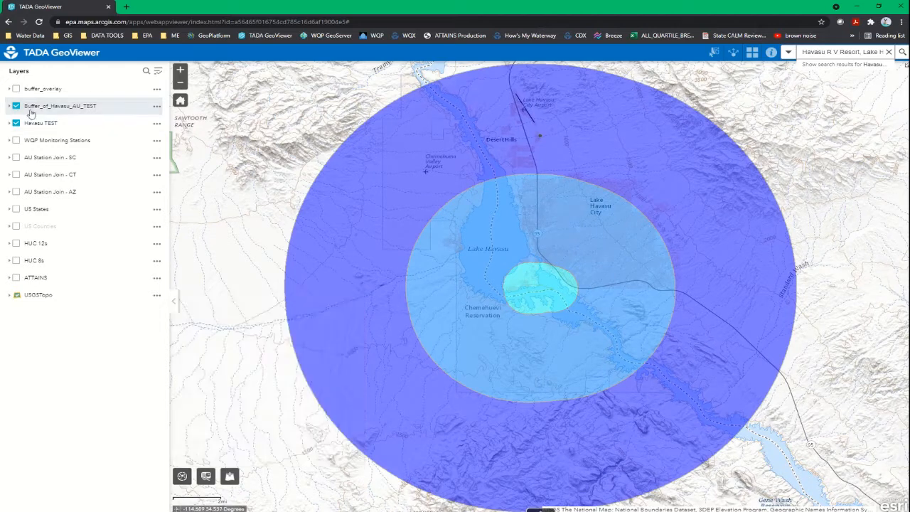
Show the buffer_overlay layer instead of Buffer_of_Havasu_AU_TEST and open its attribute table.
{"action": "left_click", "coordinate": [15, 88]}
{"action": "left_click", "coordinate": [16, 106]}
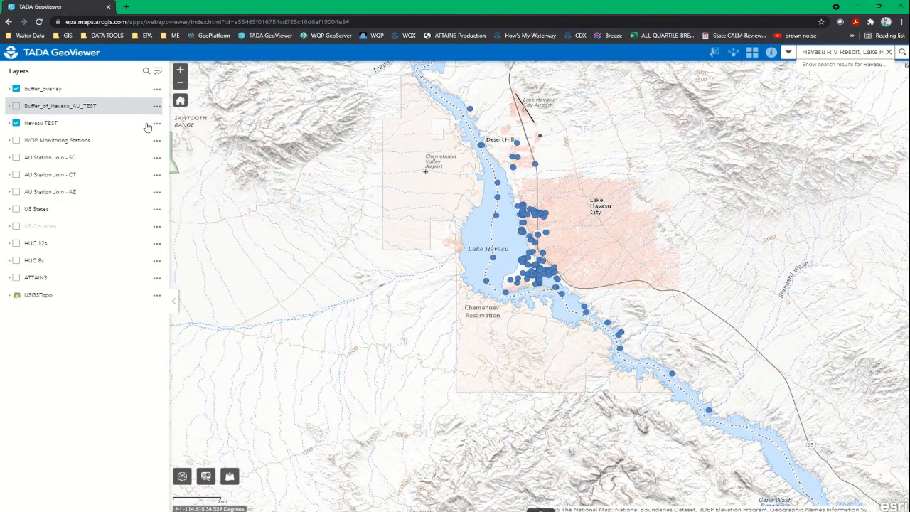
{"action": "left_click", "coordinate": [156, 89]}
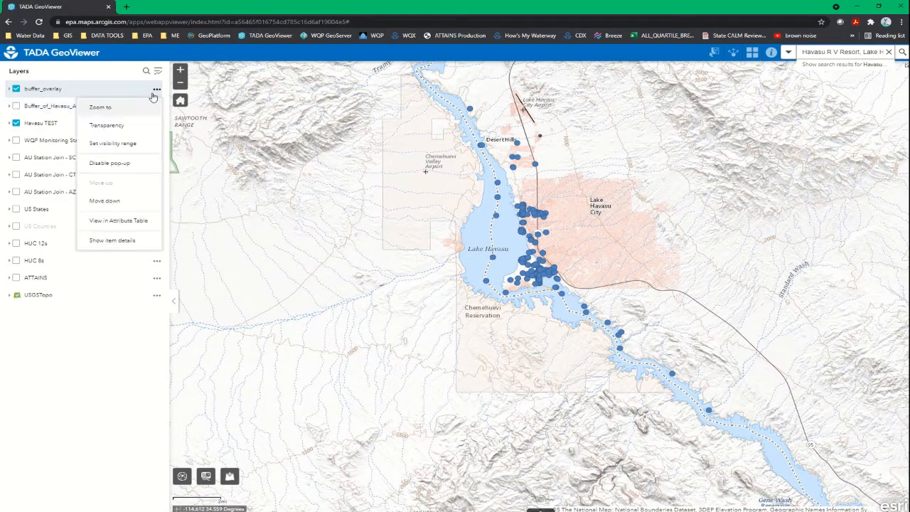
{"action": "left_click", "coordinate": [139, 223]}
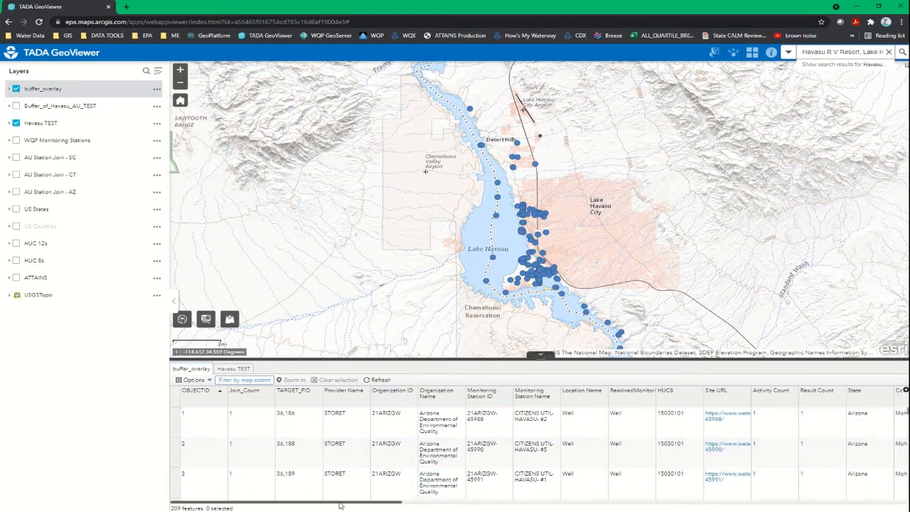
Examine the station, buffer distance and assessment columns of the buffer_overlay attribute table, and close the table.
{"action": "left_click_drag", "start_coordinate": [340, 503], "coordinate": [347, 504]}
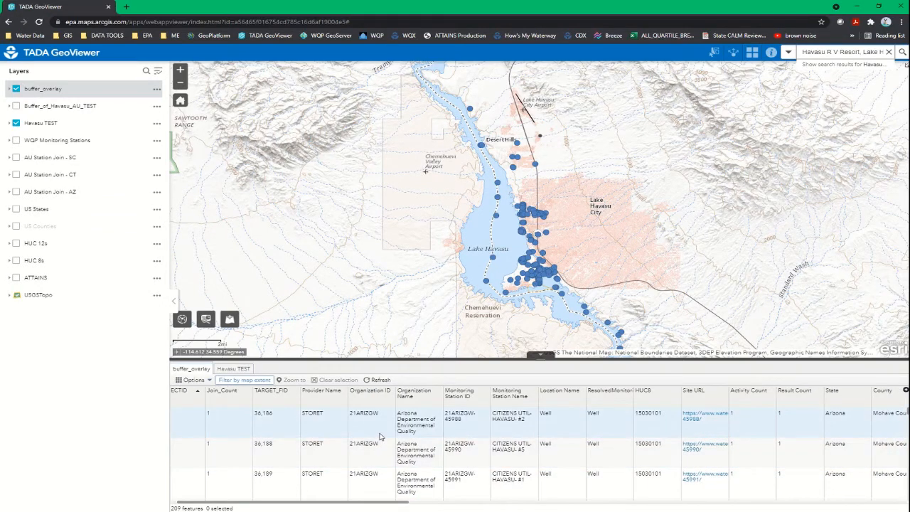
{"action": "scroll", "coordinate": [380, 477], "scroll_direction": "down", "scroll_amount": 1}
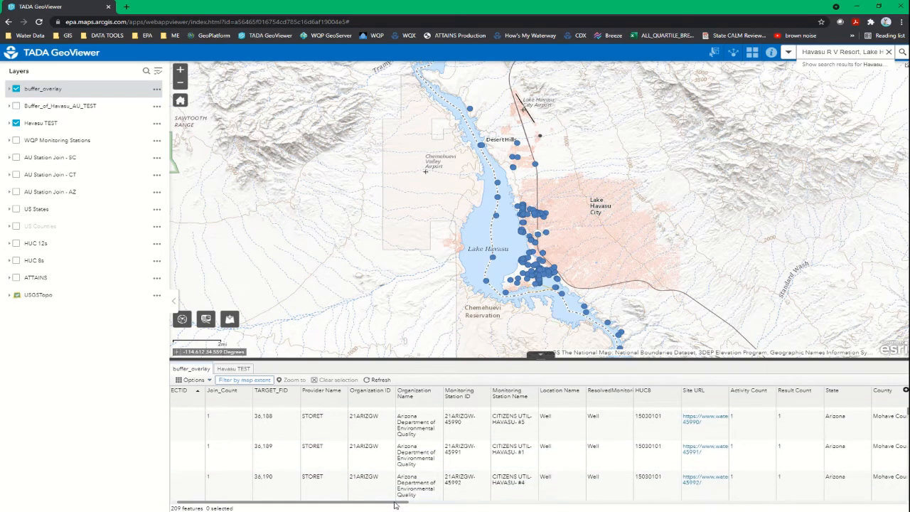
{"action": "left_click_drag", "start_coordinate": [396, 505], "coordinate": [571, 502]}
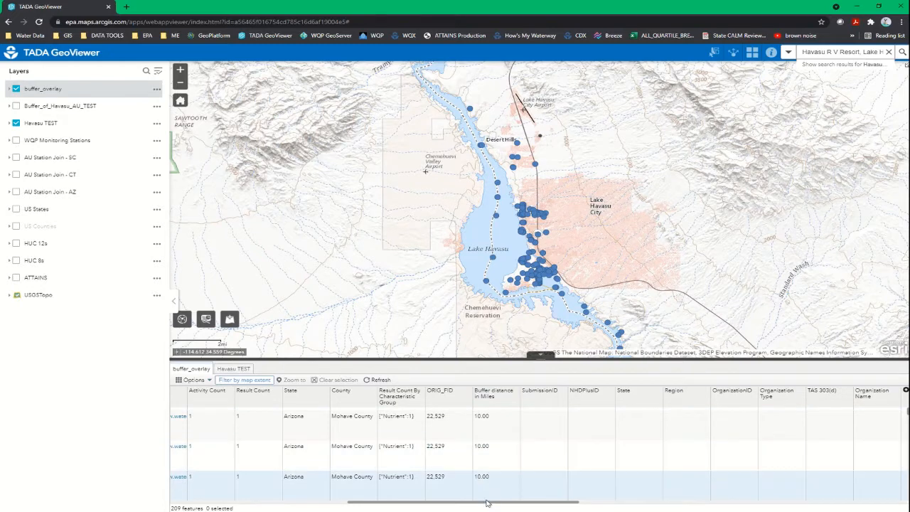
{"action": "left_click_drag", "start_coordinate": [488, 505], "coordinate": [579, 498]}
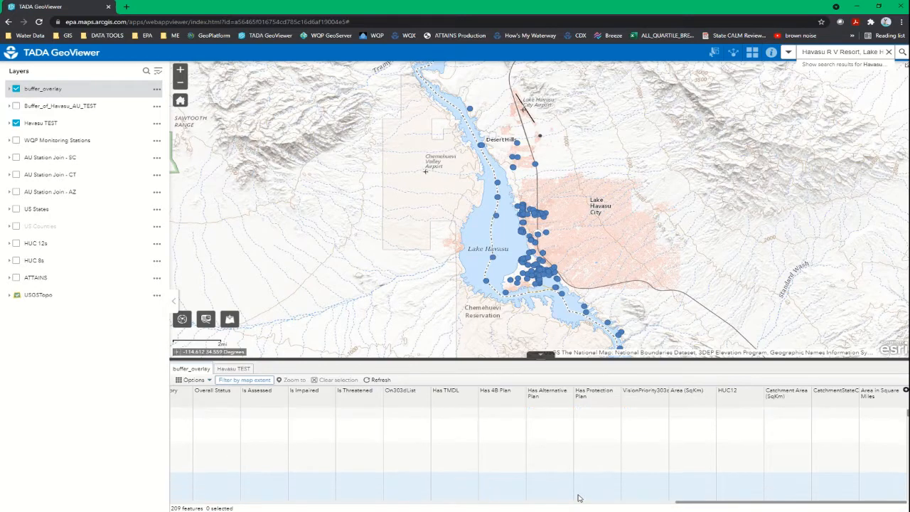
{"action": "left_click", "coordinate": [541, 355]}
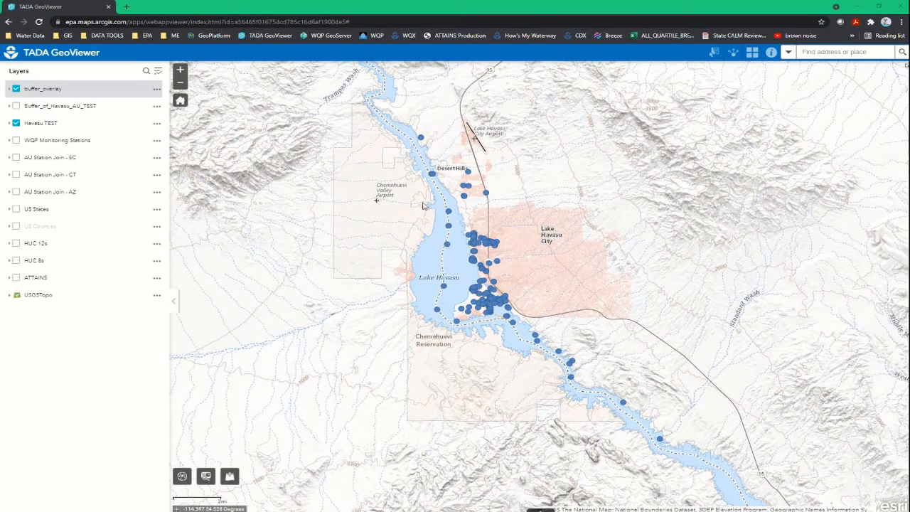
Hide the buffer_overlay and Havasu TEST layers, and display the ATTAINS layer around Milligan Peak, AZ, USA.
{"action": "left_click", "coordinate": [16, 88]}
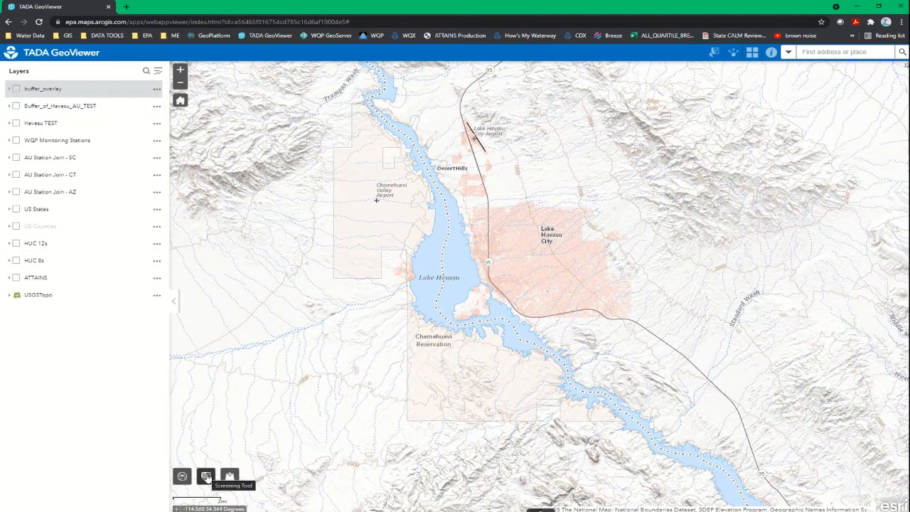
{"action": "left_click", "coordinate": [838, 52]}
{"action": "type", "text": "m"}
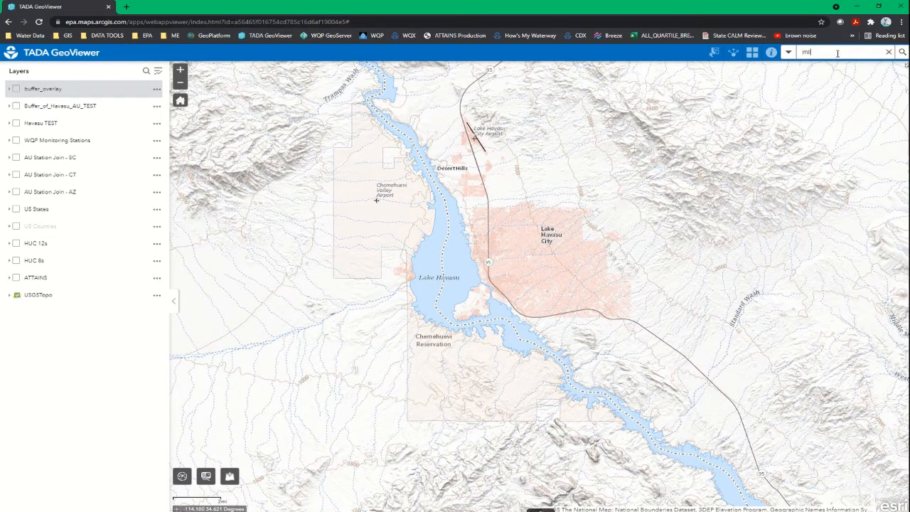
{"action": "type", "text": "illigan"}
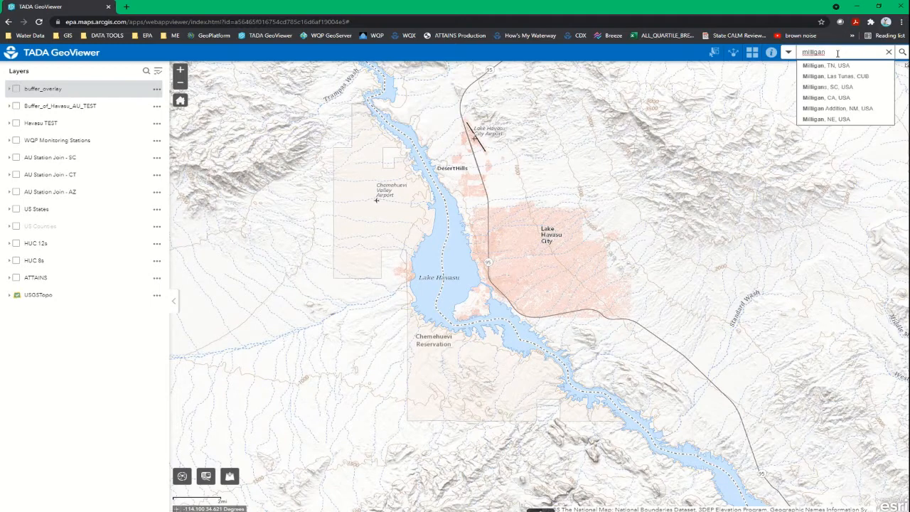
{"action": "type", "text": " peak"}
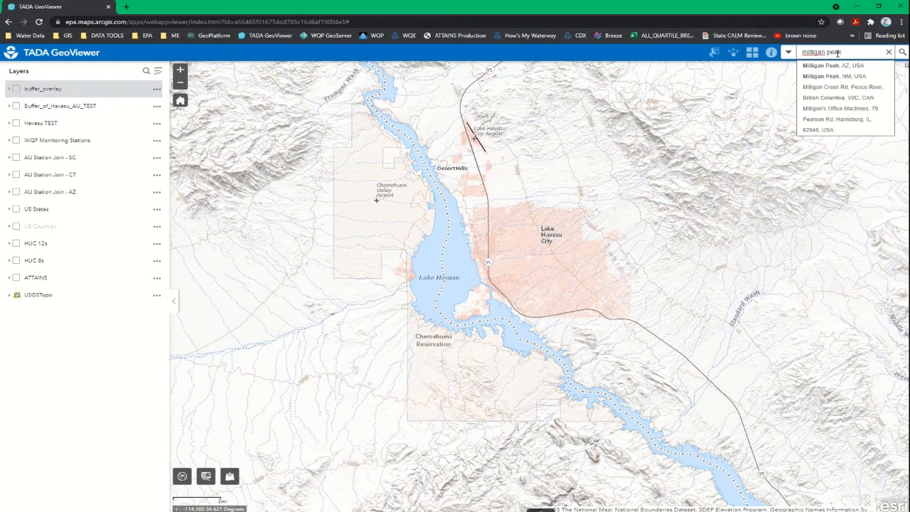
{"action": "left_click", "coordinate": [840, 67]}
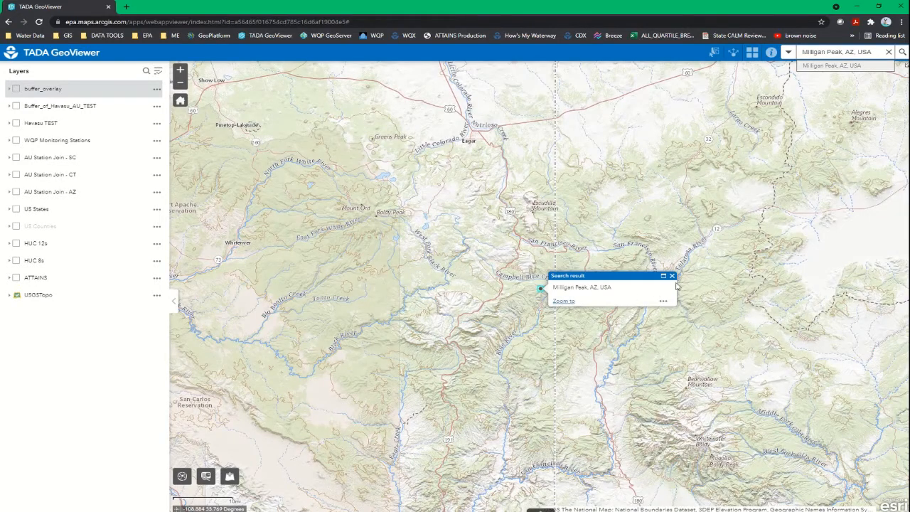
{"action": "left_click", "coordinate": [672, 276]}
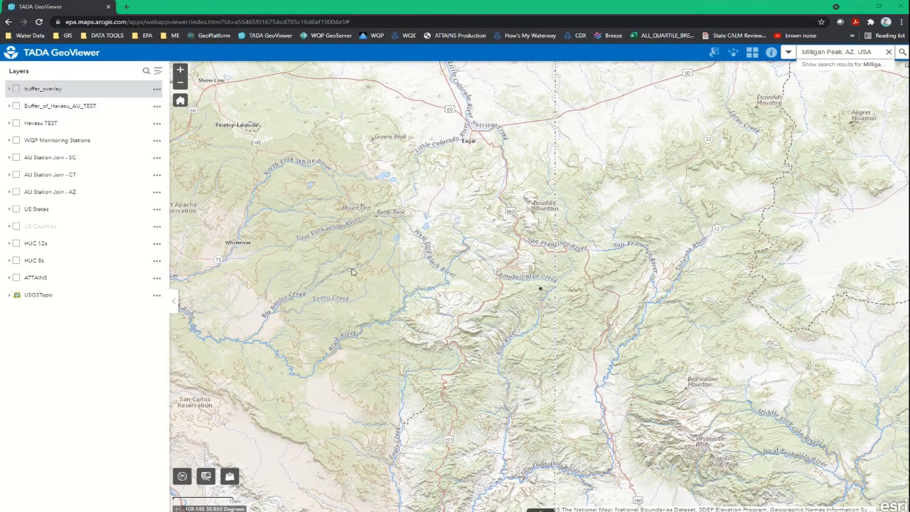
{"action": "left_click", "coordinate": [17, 278]}
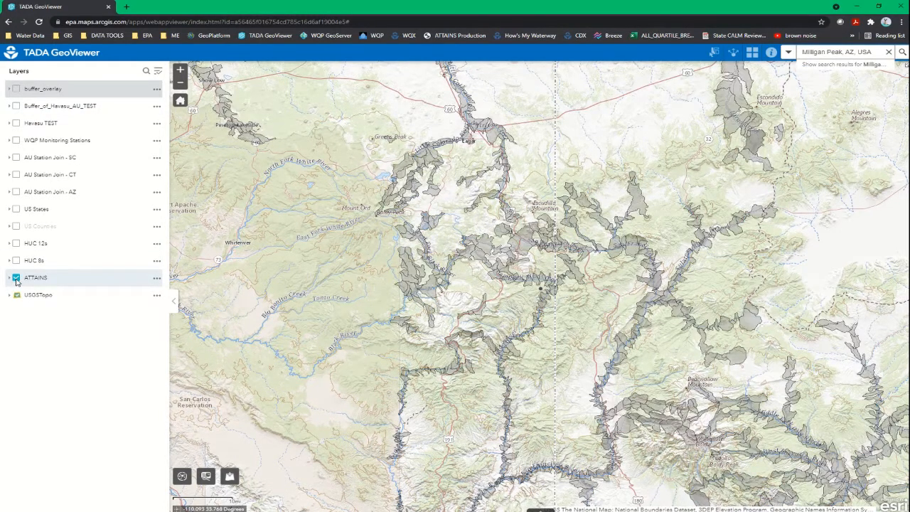
Display the AU Station Join - AZ and WQP Monitoring Stations layers over ATTAINS in the area around Milligan Peak.
{"action": "left_click", "coordinate": [16, 192]}
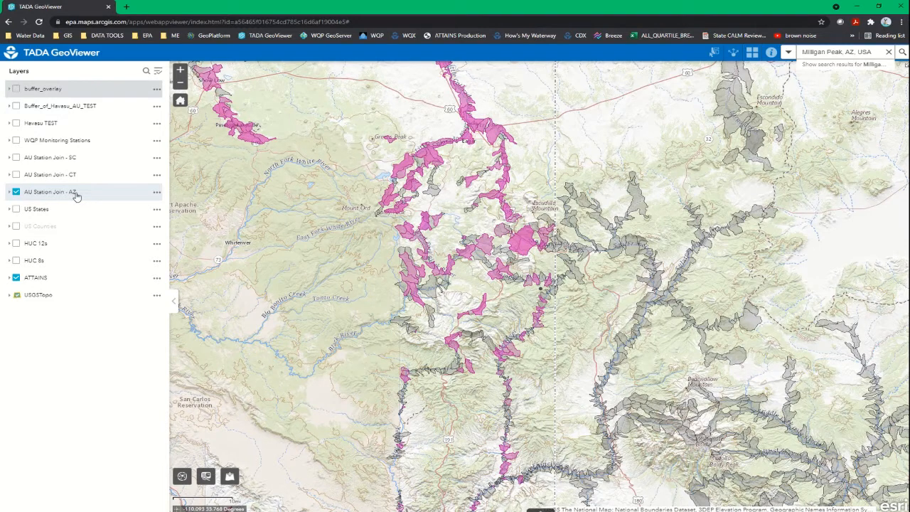
{"action": "left_click", "coordinate": [16, 140]}
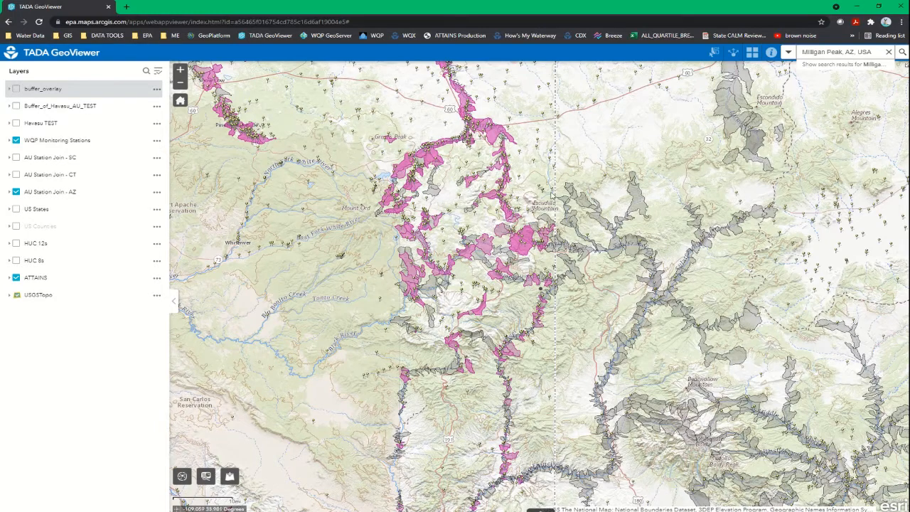
{"action": "scroll", "coordinate": [540, 288], "scroll_direction": "up", "scroll_amount": 1}
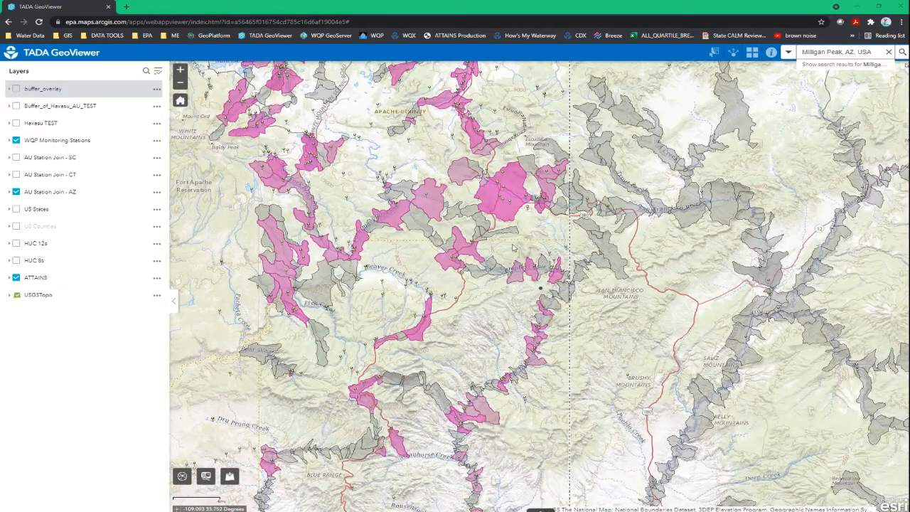
{"action": "left_click_drag", "start_coordinate": [499, 250], "coordinate": [633, 356]}
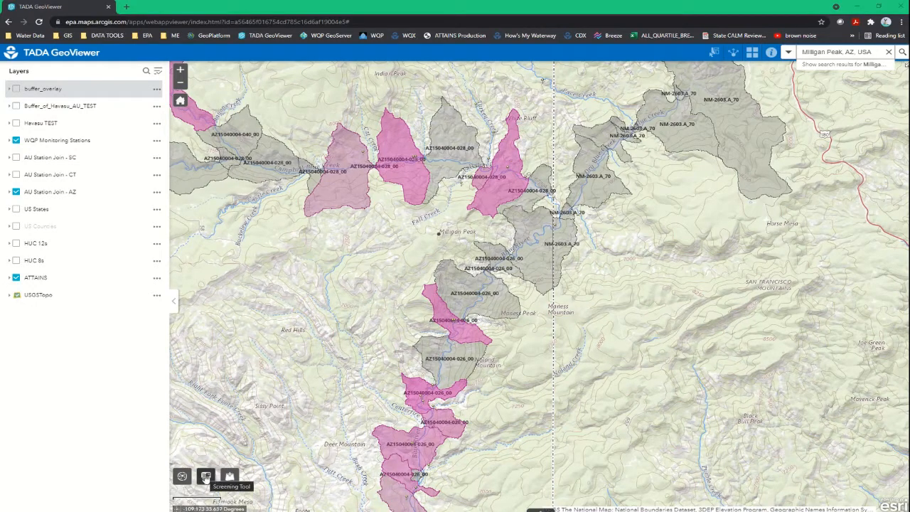
Set the Screening Tool to define its search area by selecting map features, with only Assessment Unit Catchments as the selectable layer.
{"action": "left_click", "coordinate": [206, 478]}
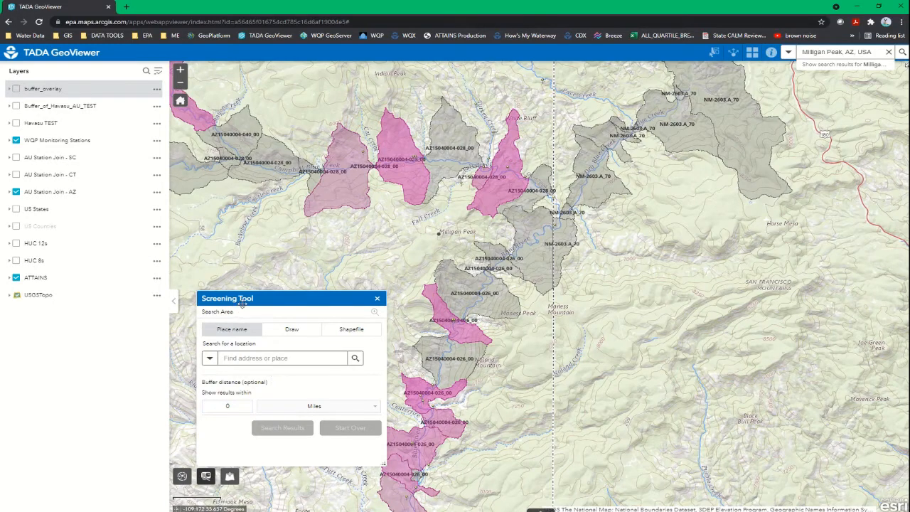
{"action": "left_click", "coordinate": [293, 330]}
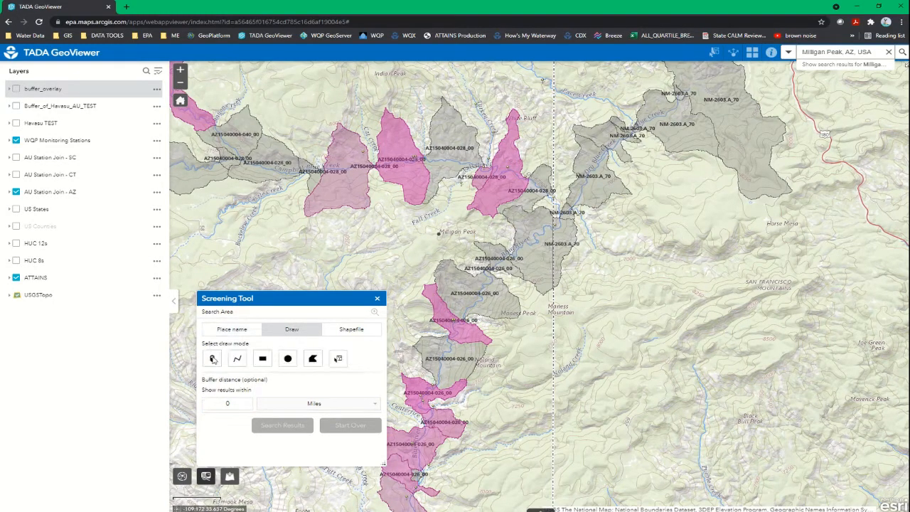
{"action": "left_click", "coordinate": [370, 335]}
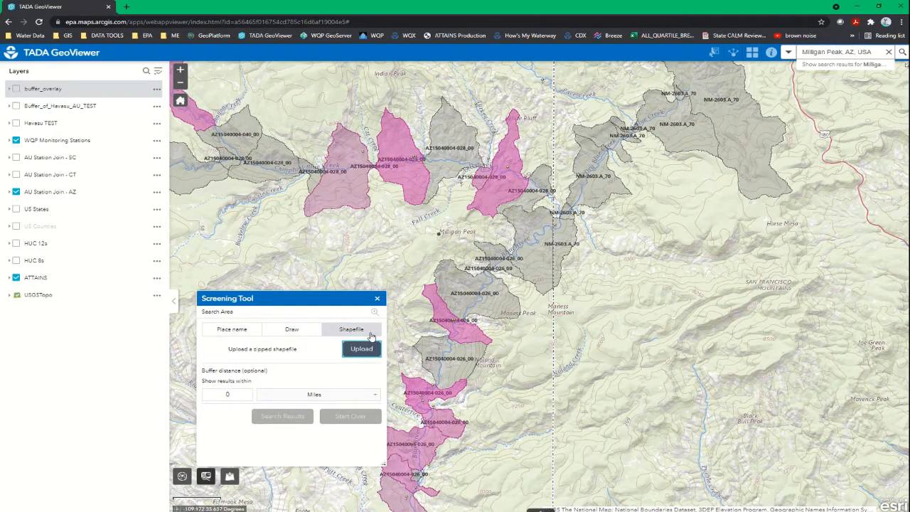
{"action": "left_click", "coordinate": [298, 332]}
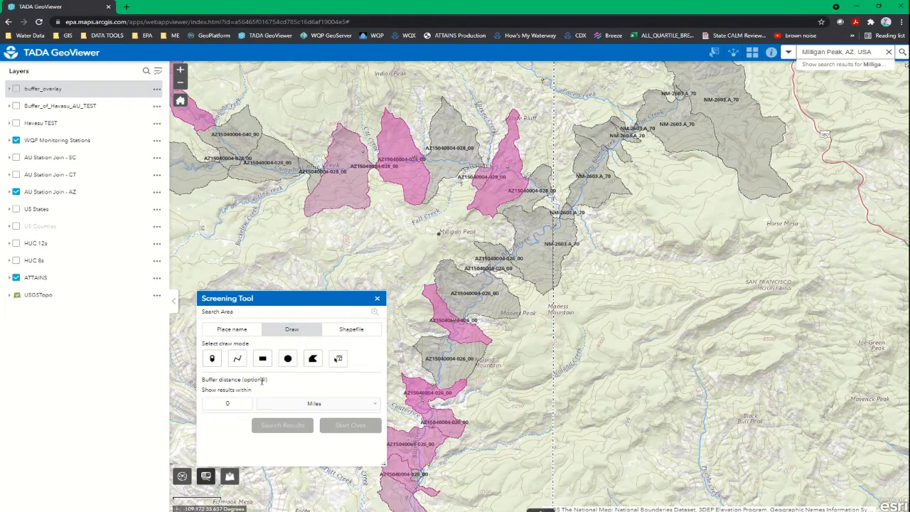
{"action": "left_click", "coordinate": [338, 359]}
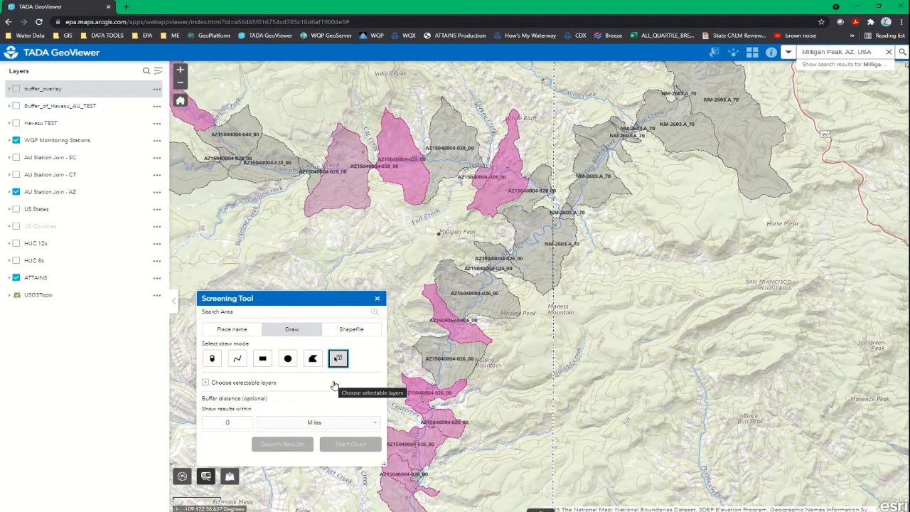
{"action": "left_click", "coordinate": [242, 384]}
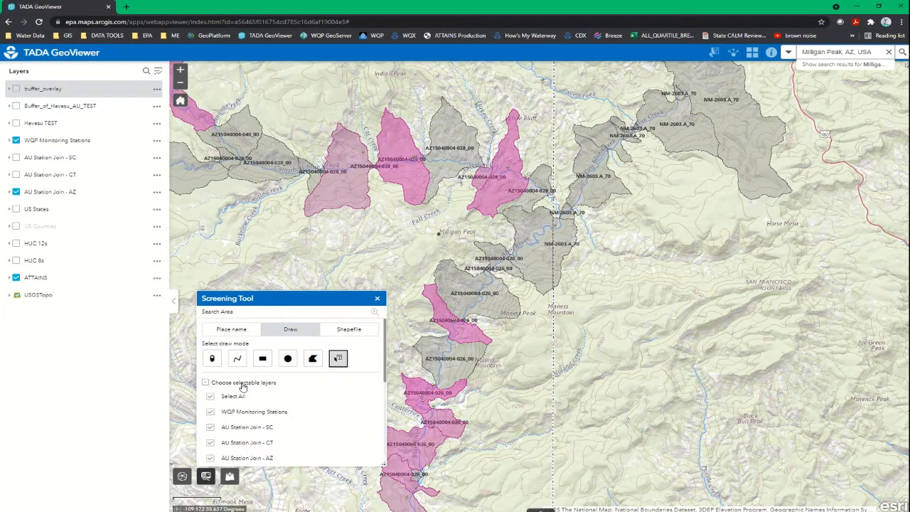
{"action": "left_click", "coordinate": [210, 397]}
{"action": "scroll", "coordinate": [296, 397], "scroll_direction": "down", "scroll_amount": 3}
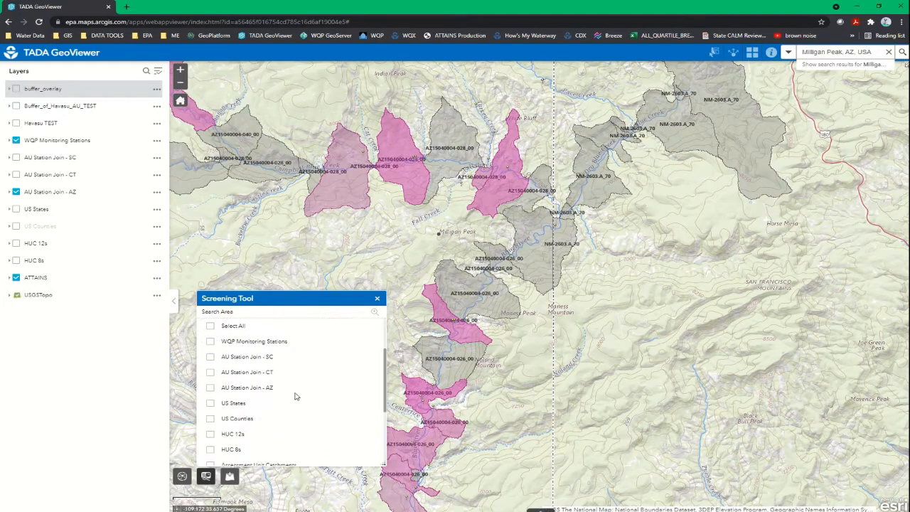
{"action": "scroll", "coordinate": [295, 396], "scroll_direction": "down", "scroll_amount": 3}
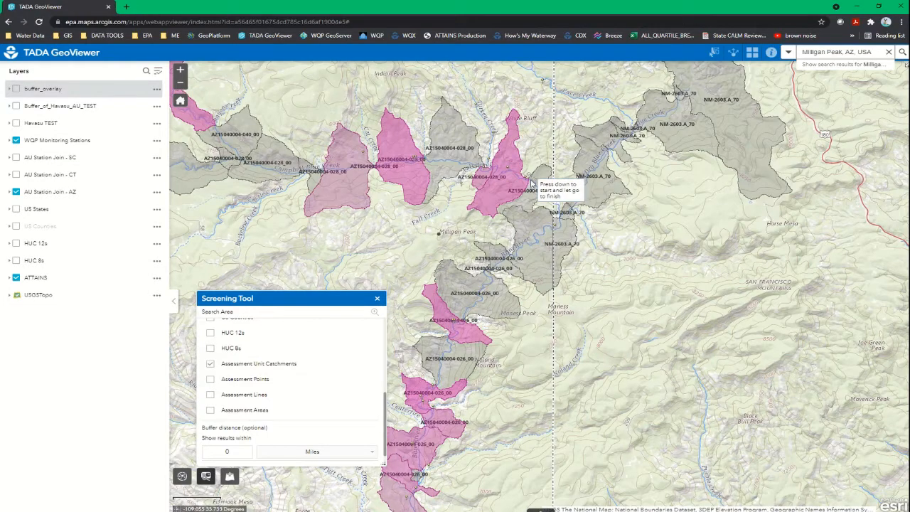
{"action": "left_click_drag", "start_coordinate": [532, 182], "coordinate": [550, 204]}
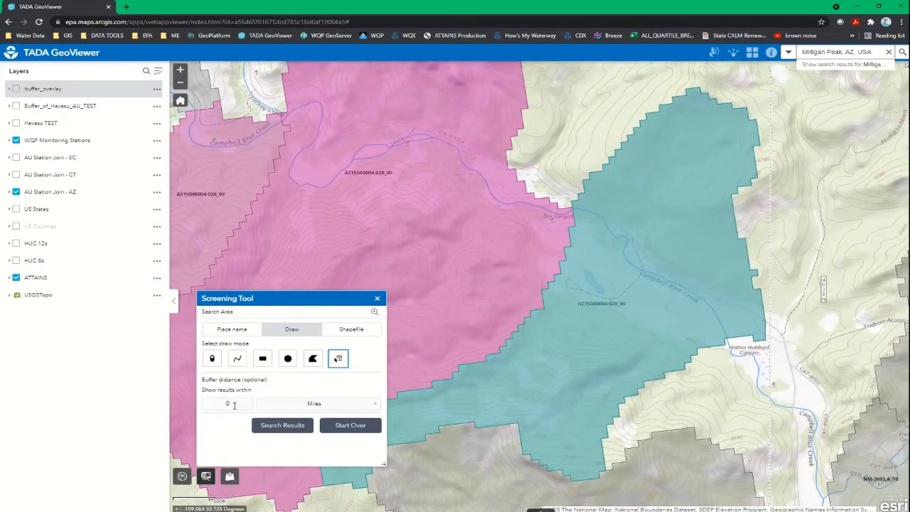
{"action": "left_click", "coordinate": [234, 406]}
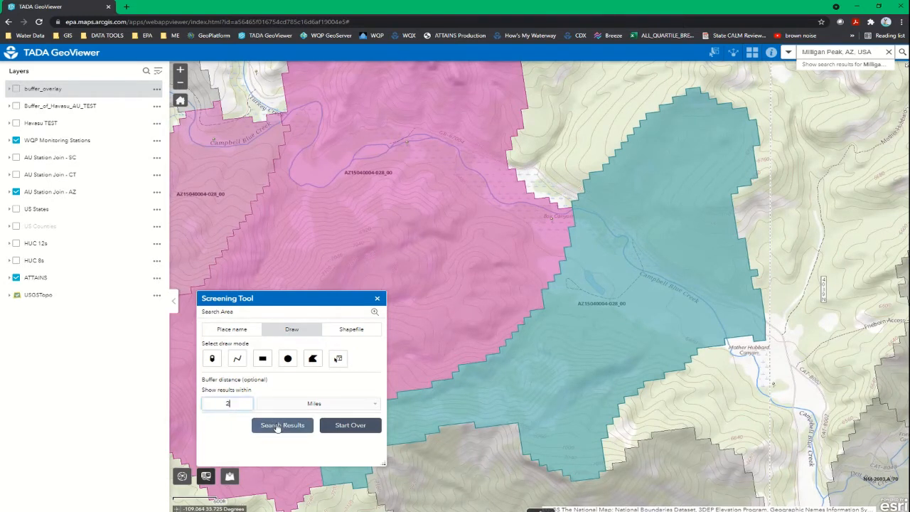
{"action": "left_click", "coordinate": [277, 426]}
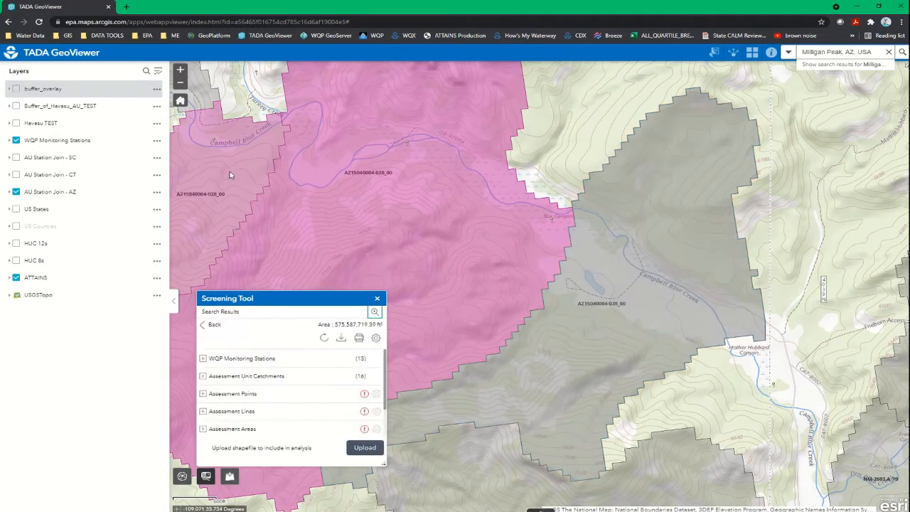
{"action": "left_click", "coordinate": [181, 84]}
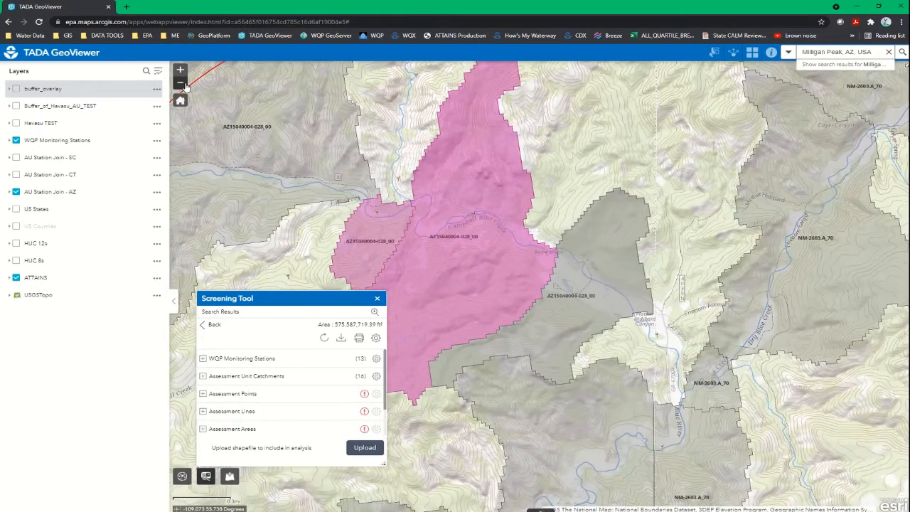
{"action": "left_click", "coordinate": [181, 84]}
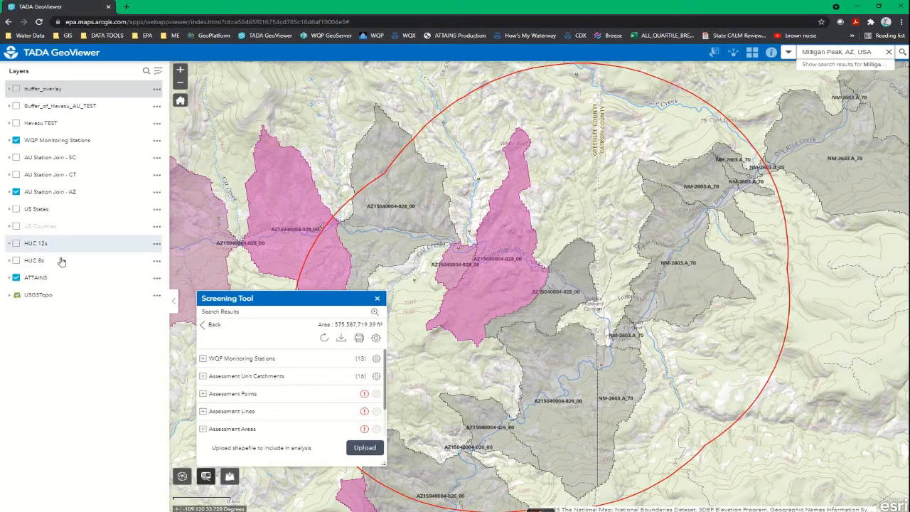
Review the WQP Monitoring Stations details in the screening results, including location, result counts and organization, and collapse the list.
{"action": "left_click", "coordinate": [204, 359]}
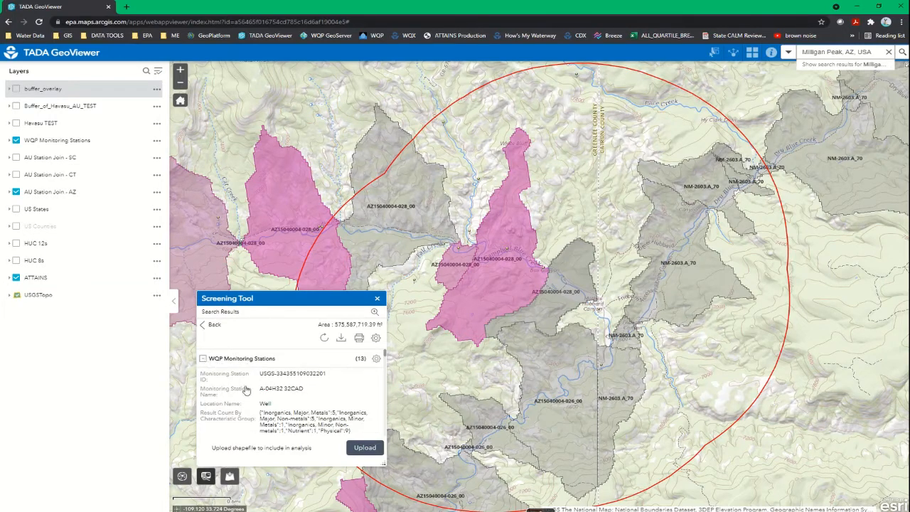
{"action": "scroll", "coordinate": [246, 390], "scroll_direction": "down", "scroll_amount": 3}
{"action": "scroll", "coordinate": [246, 390], "scroll_direction": "up", "scroll_amount": 3}
{"action": "scroll", "coordinate": [276, 420], "scroll_direction": "down", "scroll_amount": 2}
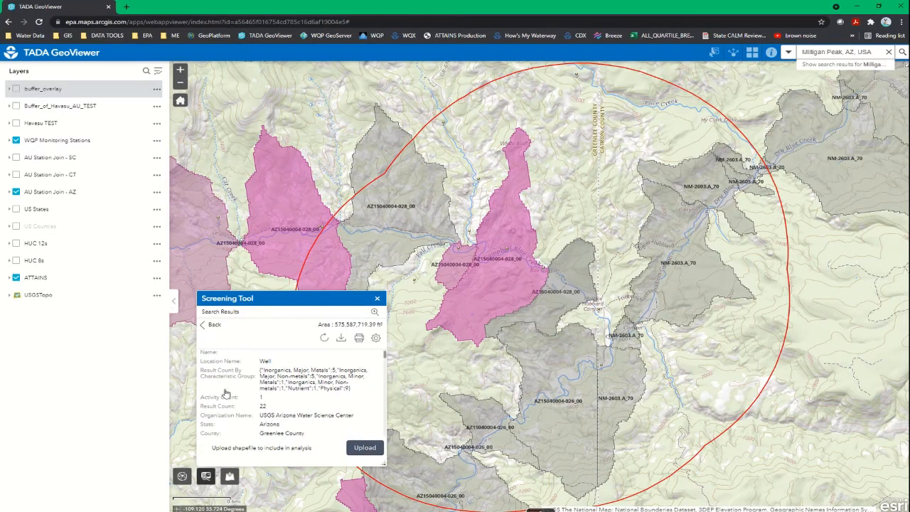
{"action": "scroll", "coordinate": [225, 393], "scroll_direction": "up", "scroll_amount": 3}
{"action": "left_click", "coordinate": [203, 358]}
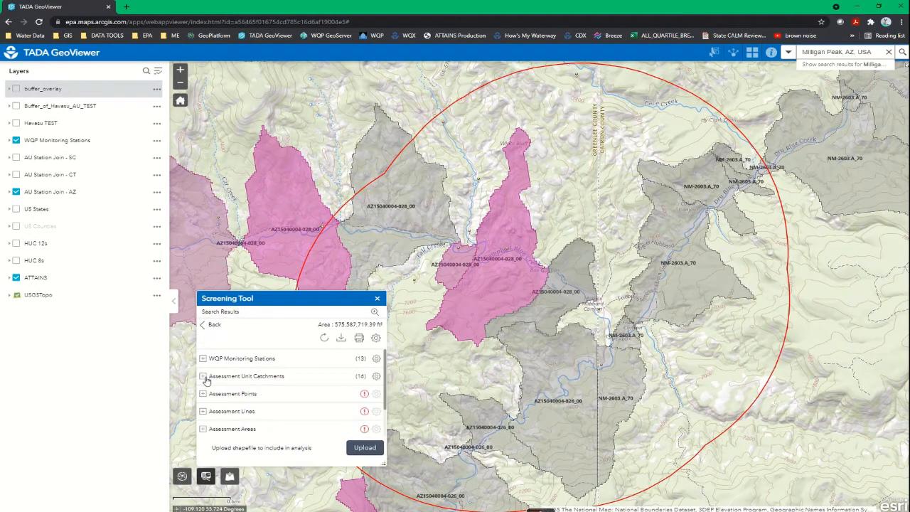
Review the Assessment Unit Catchments details and their selectable fields in the screening results, leave the fields as they are, and collapse the list.
{"action": "left_click", "coordinate": [204, 376]}
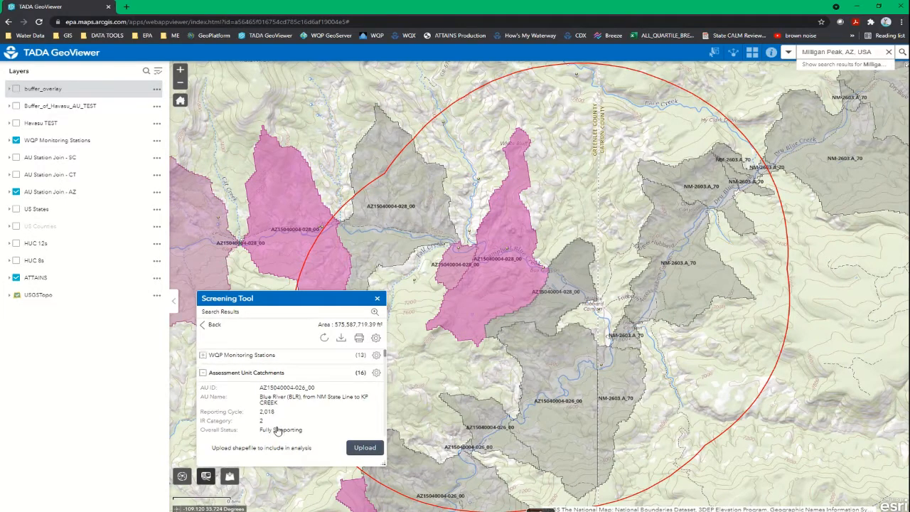
{"action": "scroll", "coordinate": [277, 431], "scroll_direction": "down", "scroll_amount": 2}
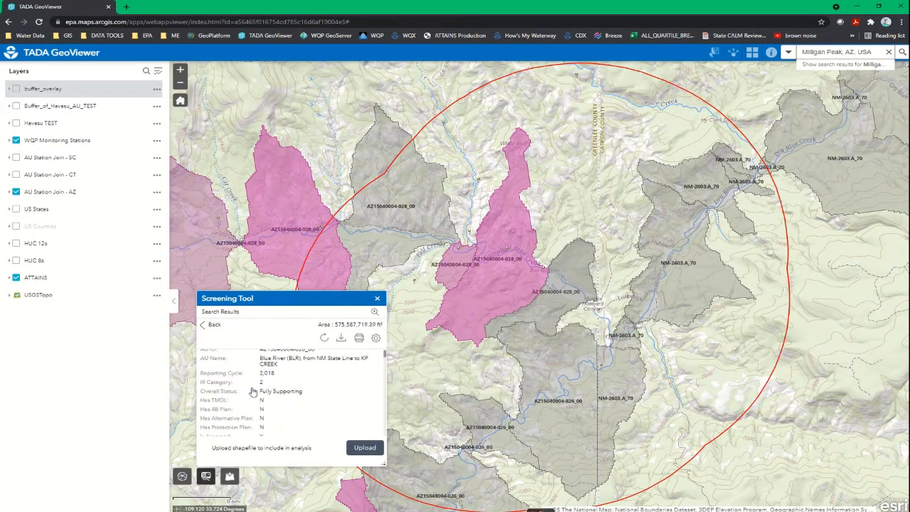
{"action": "scroll", "coordinate": [253, 391], "scroll_direction": "up", "scroll_amount": 2}
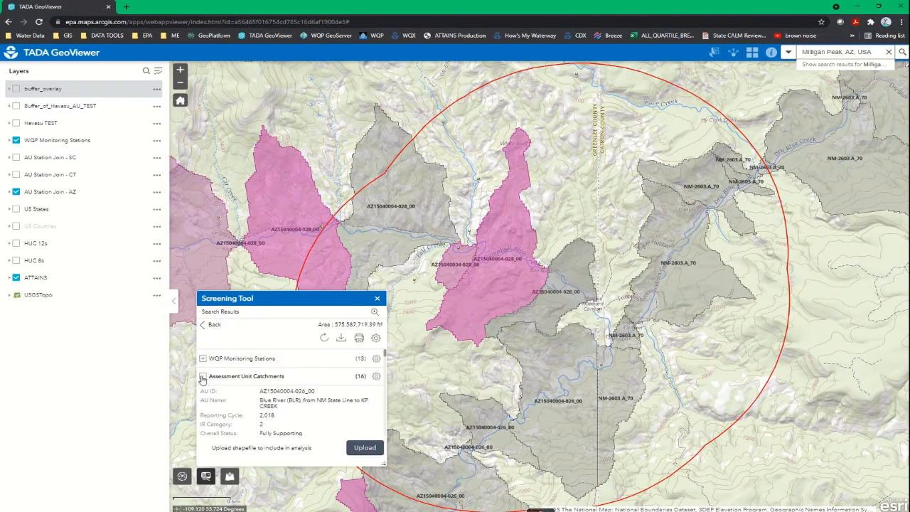
{"action": "left_click", "coordinate": [374, 377]}
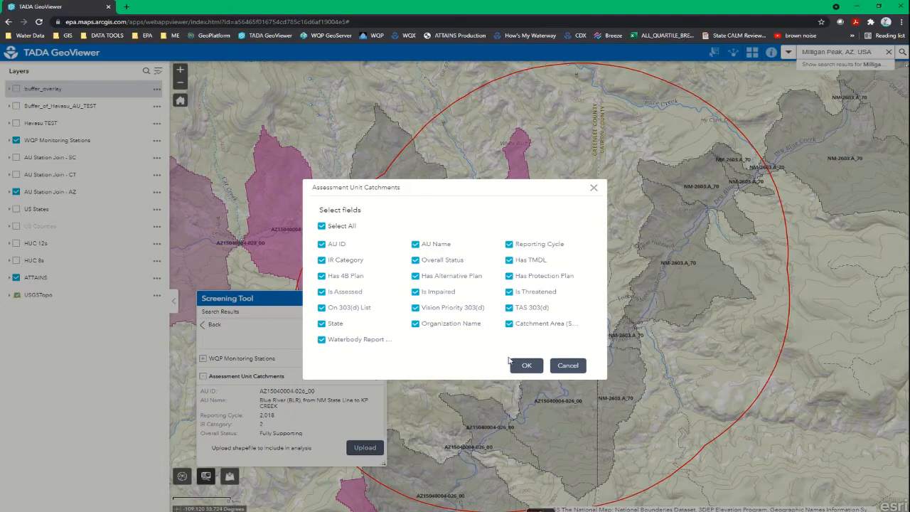
{"action": "left_click", "coordinate": [580, 369]}
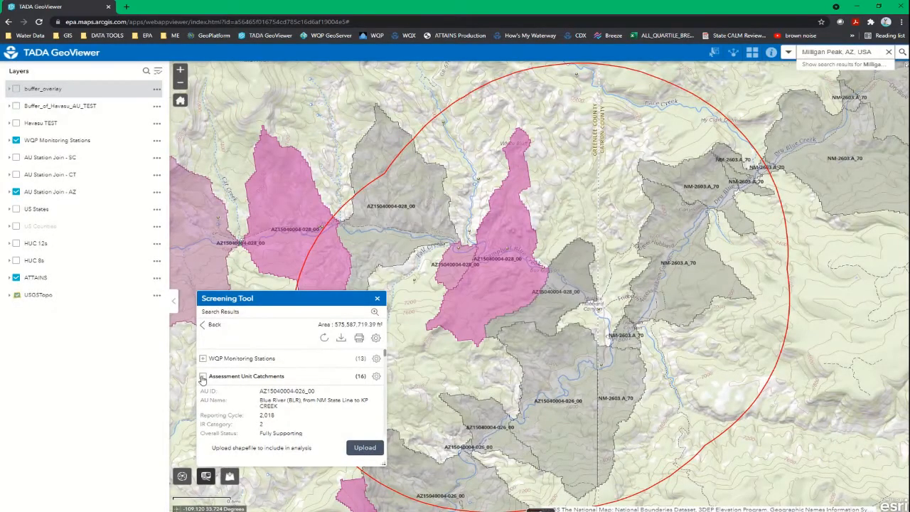
{"action": "left_click", "coordinate": [203, 377]}
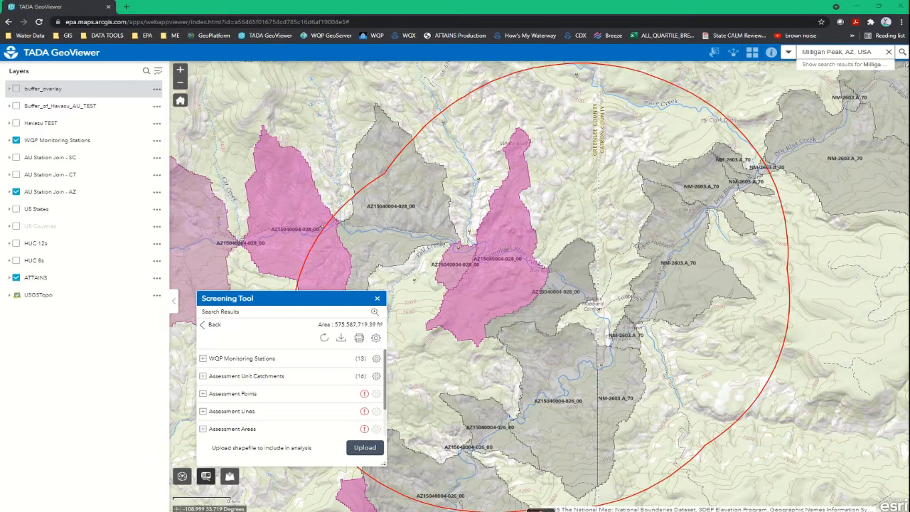
Switch to Excel to examine the assessment unit records in milligan peakAU.csv, and minimize the workbook without closing it.
{"action": "left_click_drag", "start_coordinate": [909, 41], "coordinate": [632, 82]}
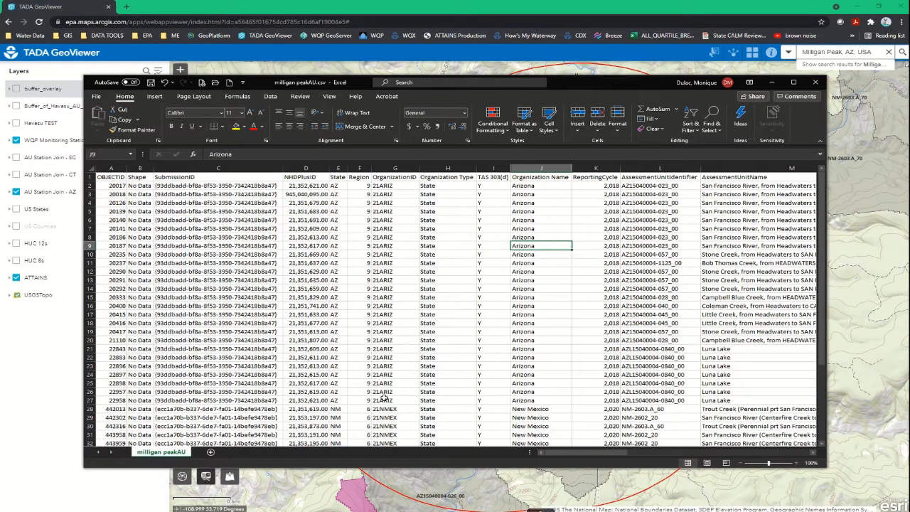
{"action": "left_click", "coordinate": [816, 84]}
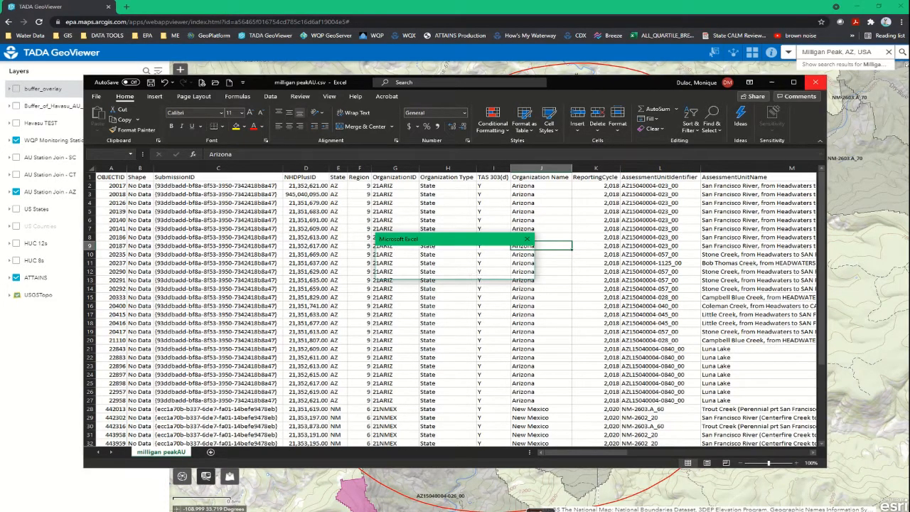
{"action": "left_click", "coordinate": [495, 271]}
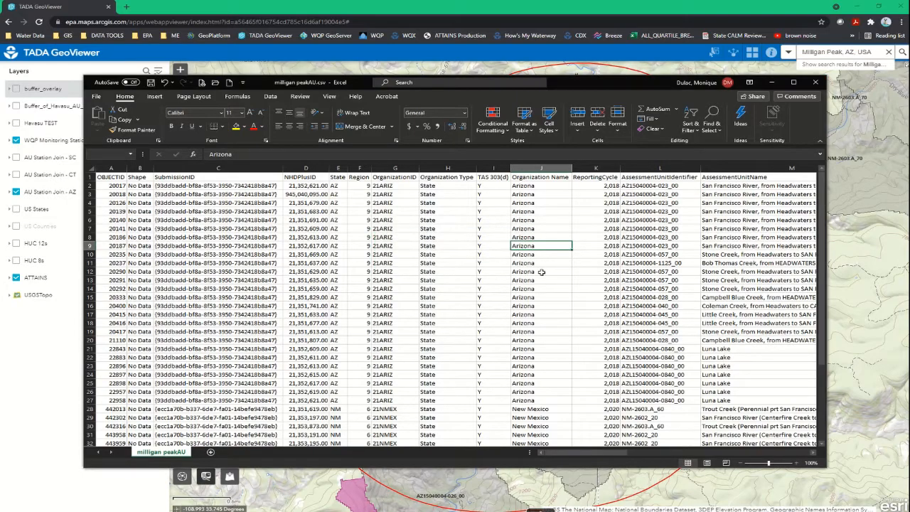
{"action": "left_click", "coordinate": [774, 83]}
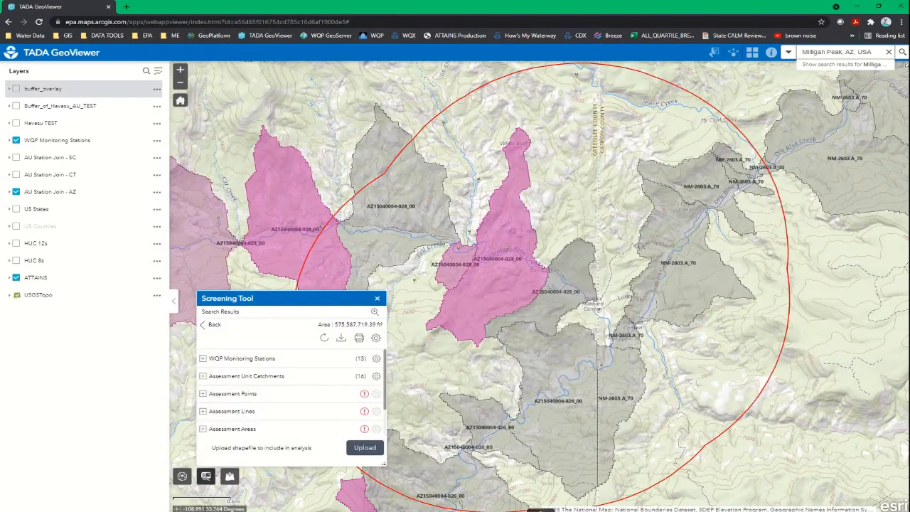
Examine the monitoring stations' organization names in milligan peak.csv in Excel, minimize the workbook, and close the Screening Tool in TADA GeoViewer.
{"action": "mouse_move", "coordinate": [909, 81]}
{"action": "left_mouse_down"}
{"action": "mouse_move", "coordinate": [614, 48]}
{"action": "mouse_move", "coordinate": [635, 53]}
{"action": "left_mouse_up"}
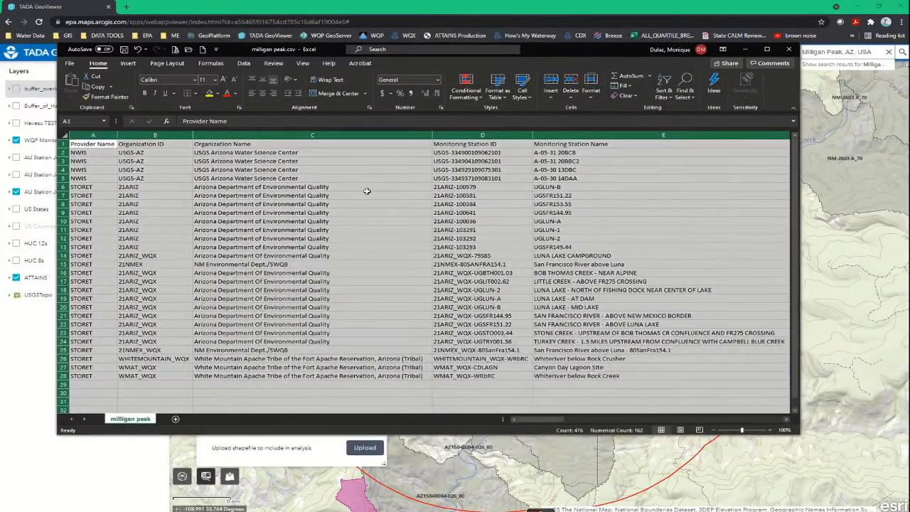
{"action": "left_click", "coordinate": [358, 197]}
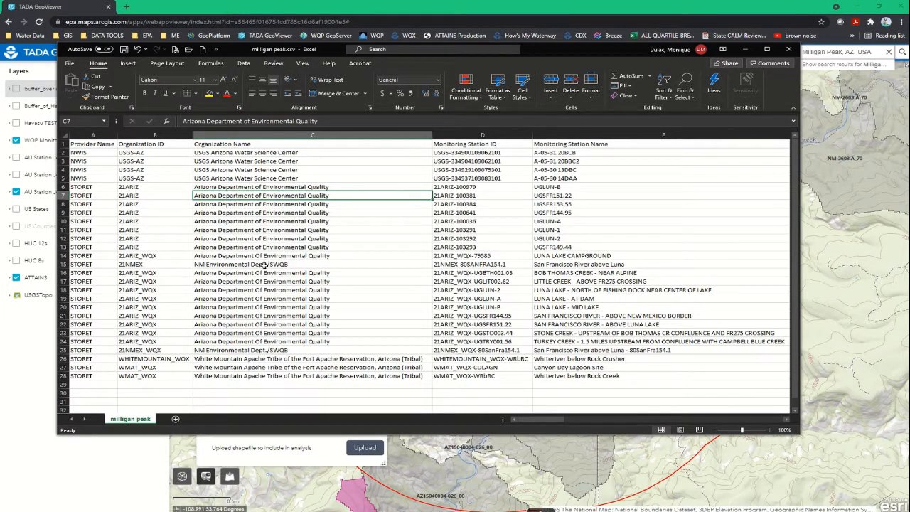
{"action": "left_click", "coordinate": [238, 360]}
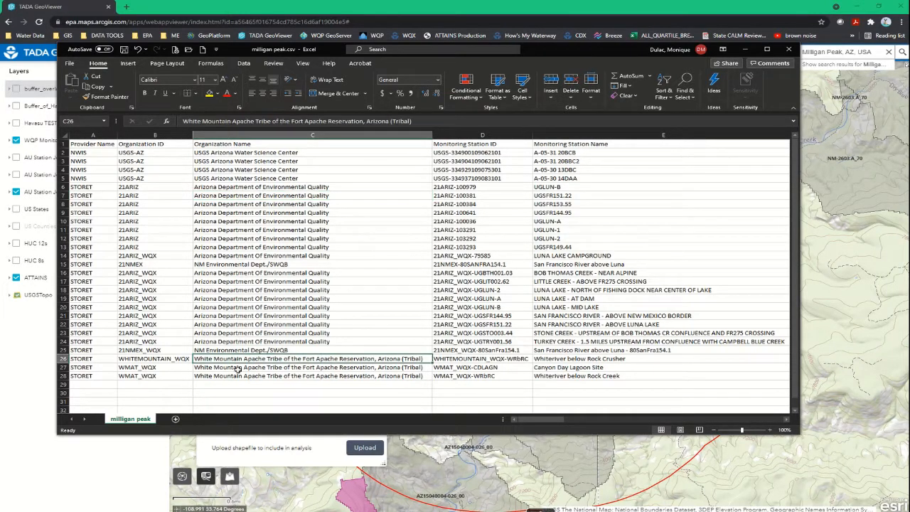
{"action": "left_click_drag", "start_coordinate": [238, 369], "coordinate": [238, 376]}
{"action": "left_click", "coordinate": [254, 307]}
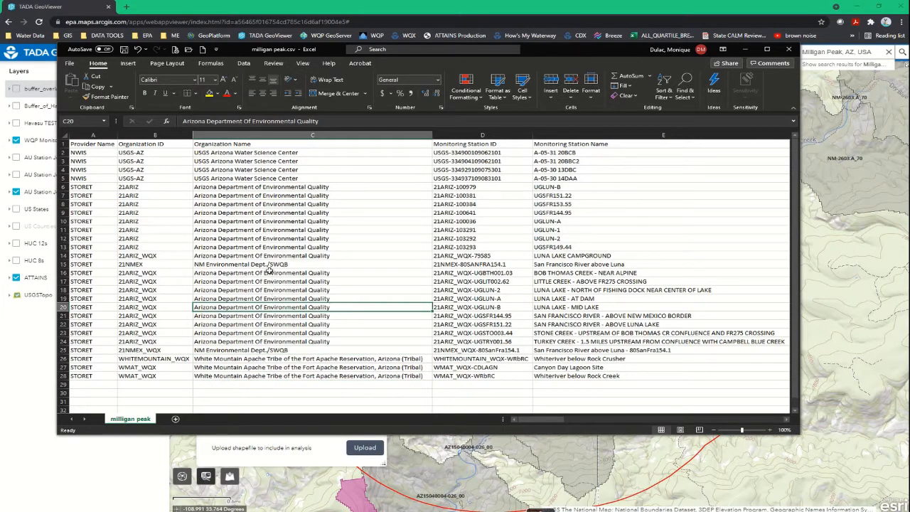
{"action": "left_click", "coordinate": [791, 49]}
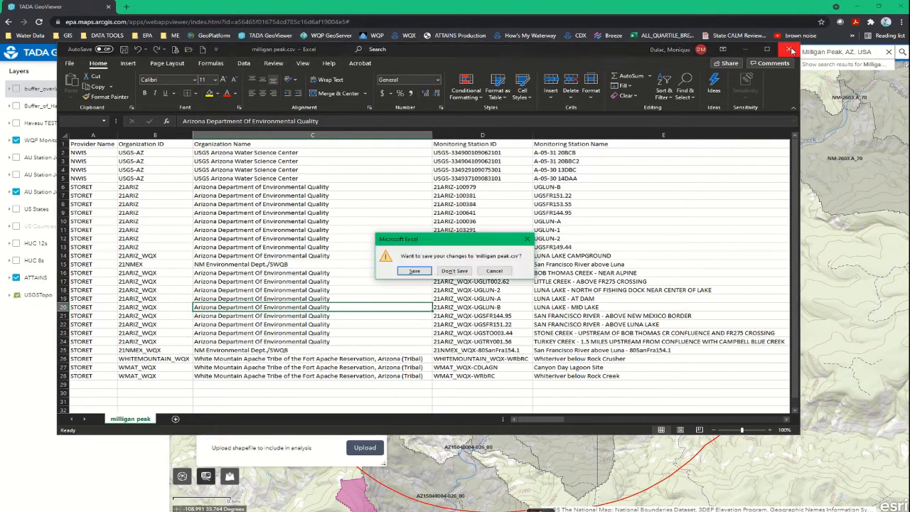
{"action": "left_click", "coordinate": [498, 271]}
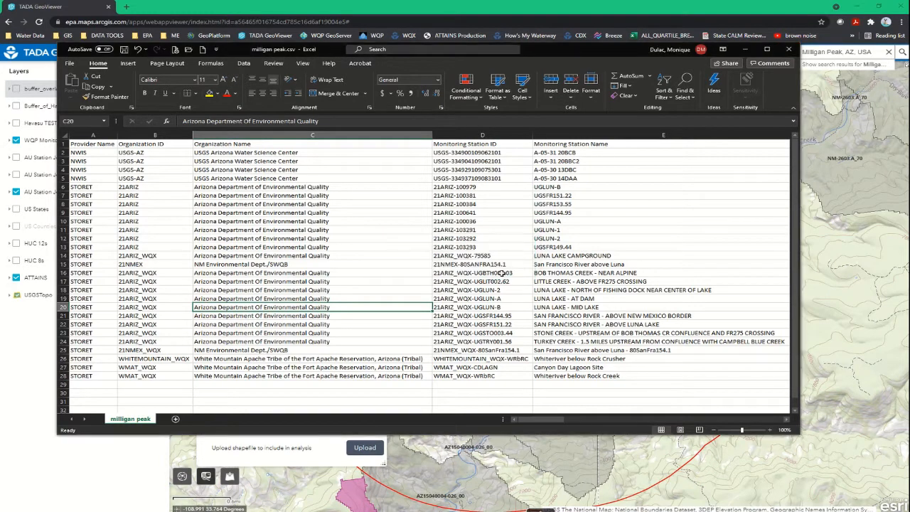
{"action": "left_click", "coordinate": [748, 49]}
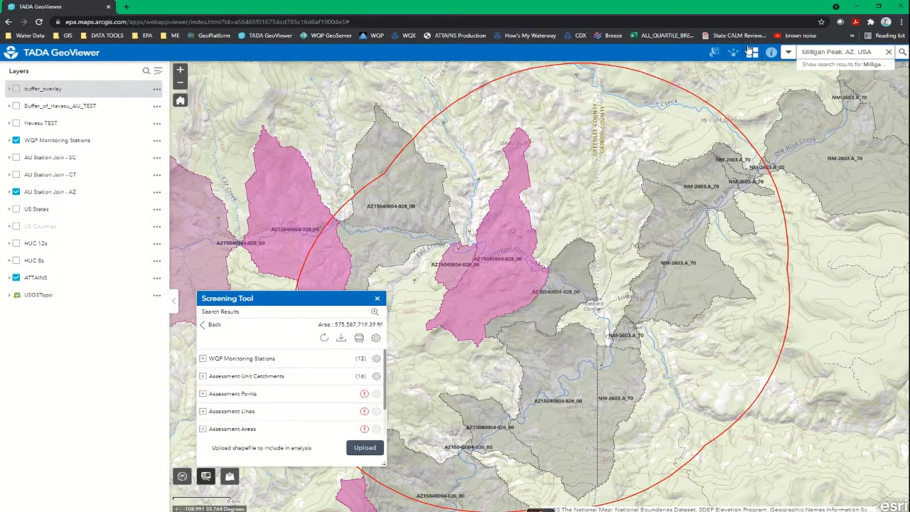
{"action": "left_click", "coordinate": [378, 301]}
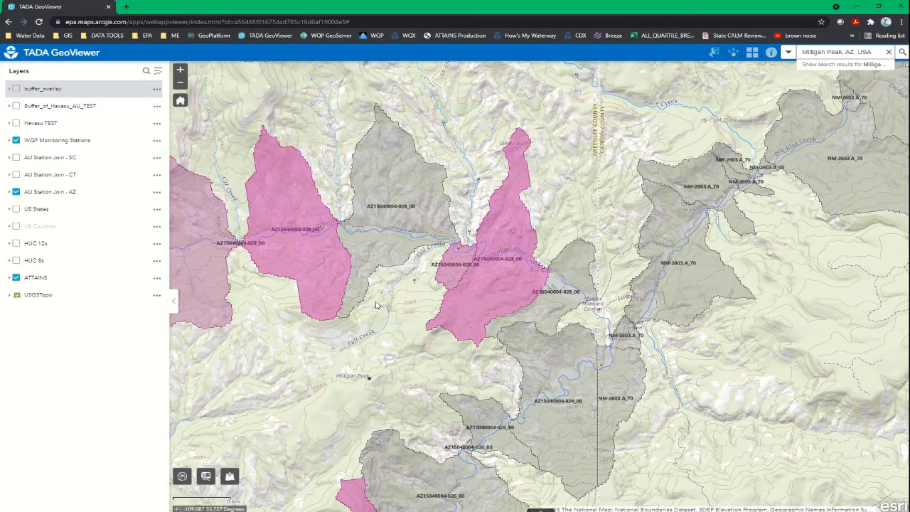